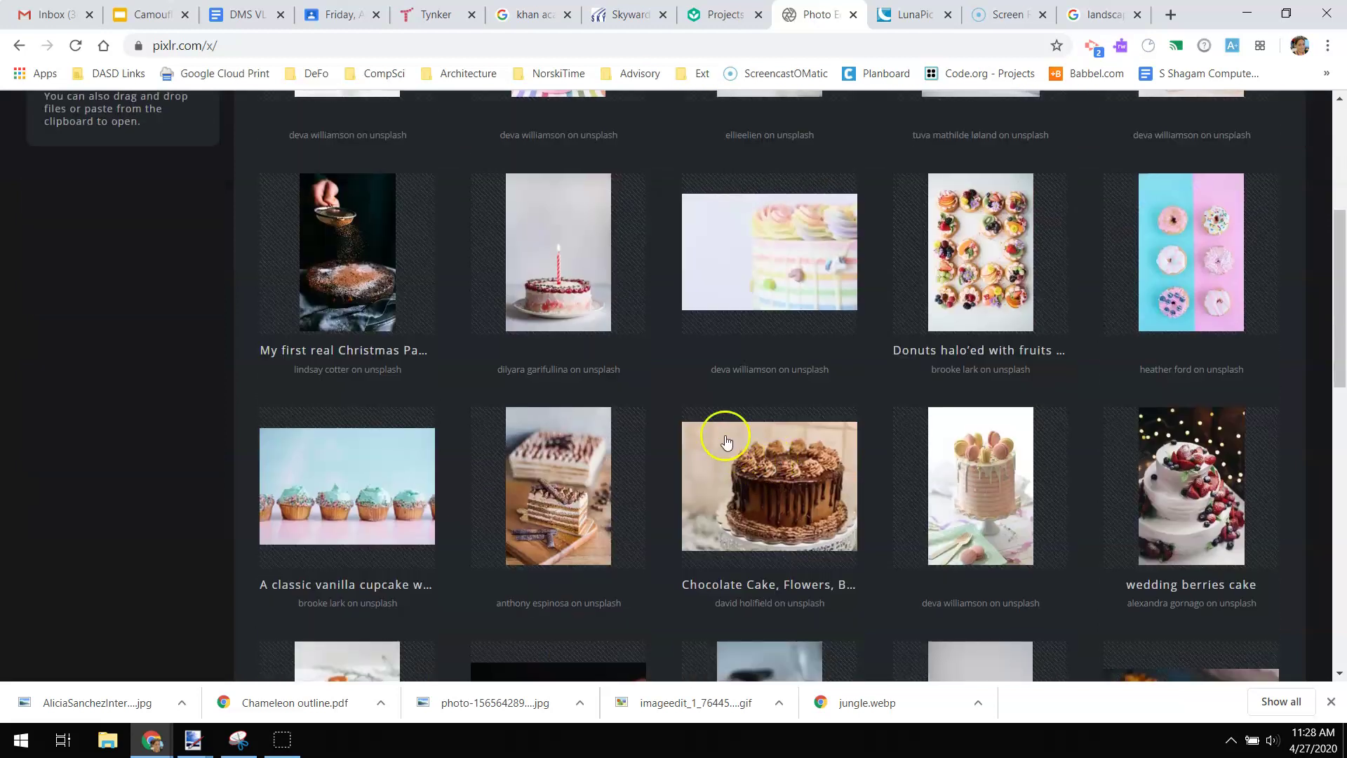
Search the stock photos for "jungle" and open the "Palm tree forest" image at the web size, max 1280 px.
key(BackSpace)
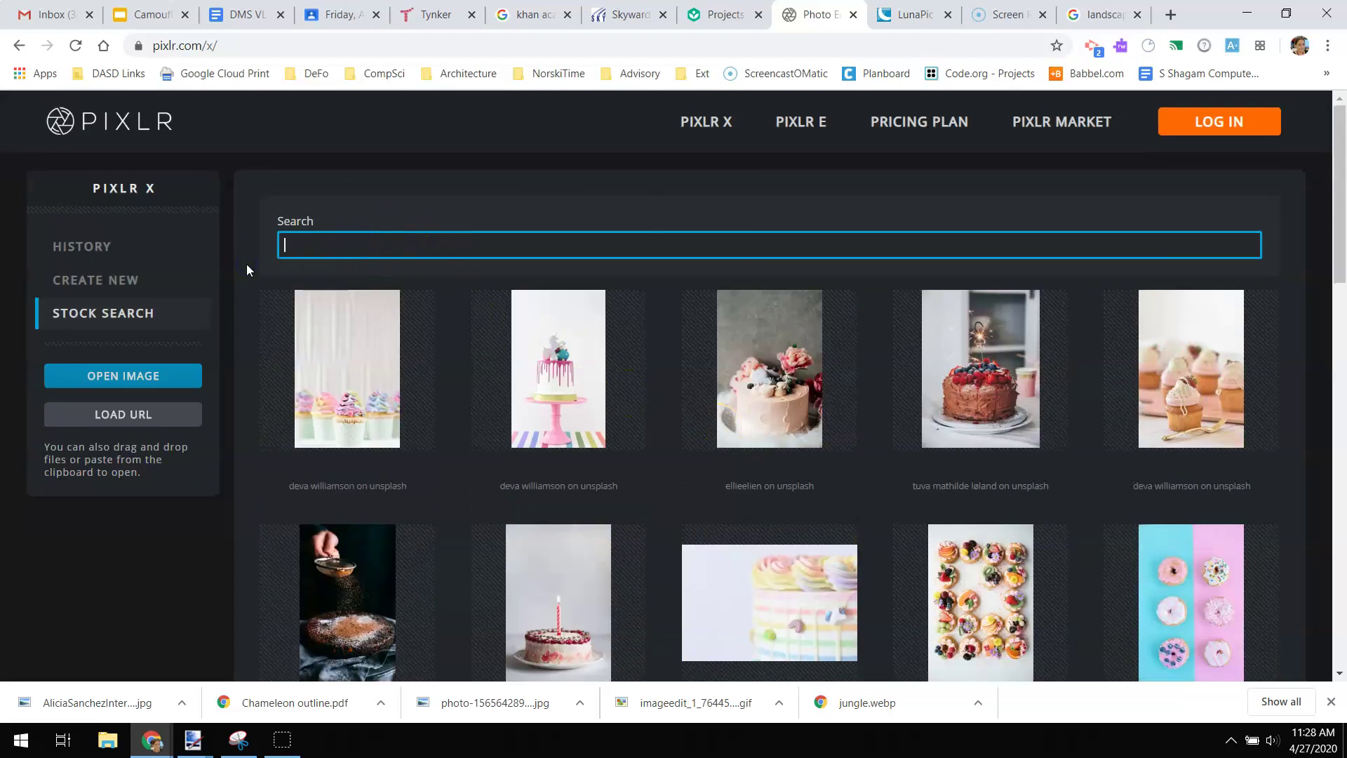
text(jungle)
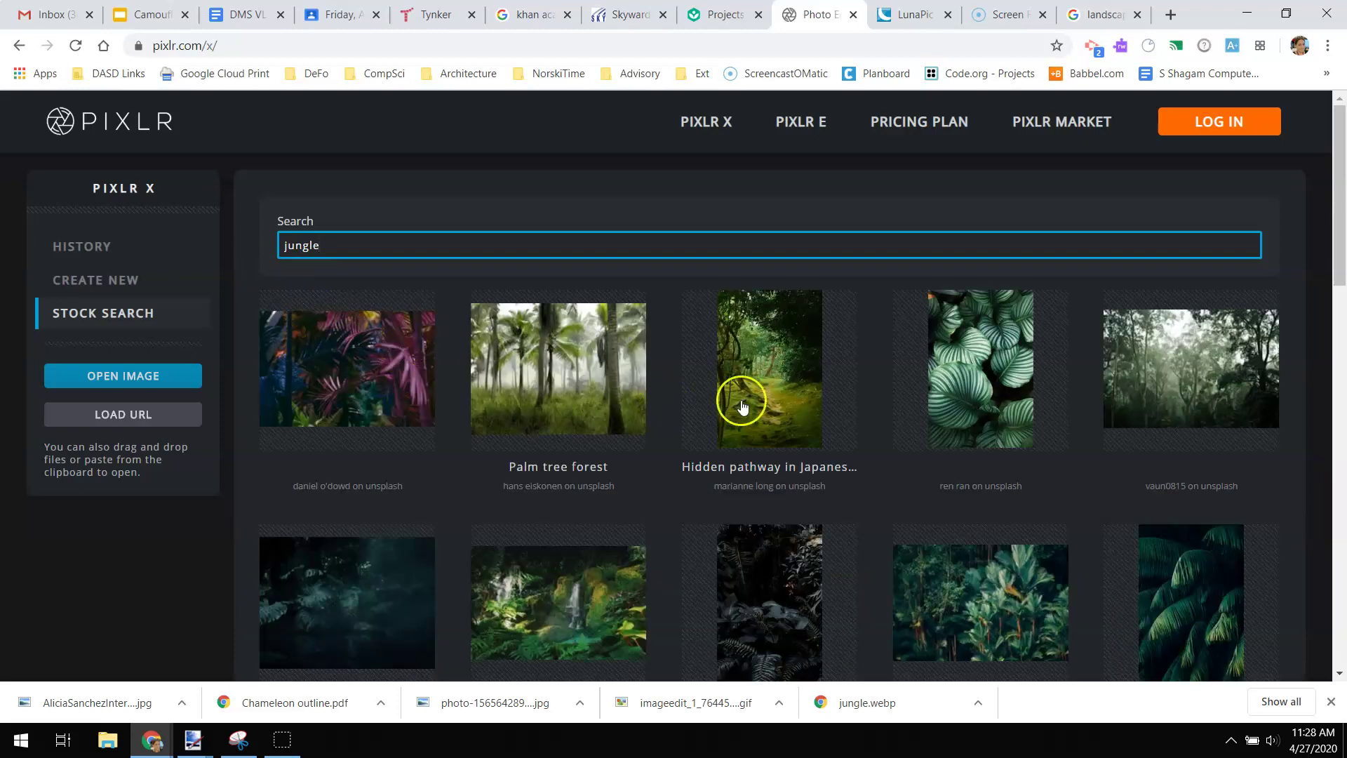
click(576, 383)
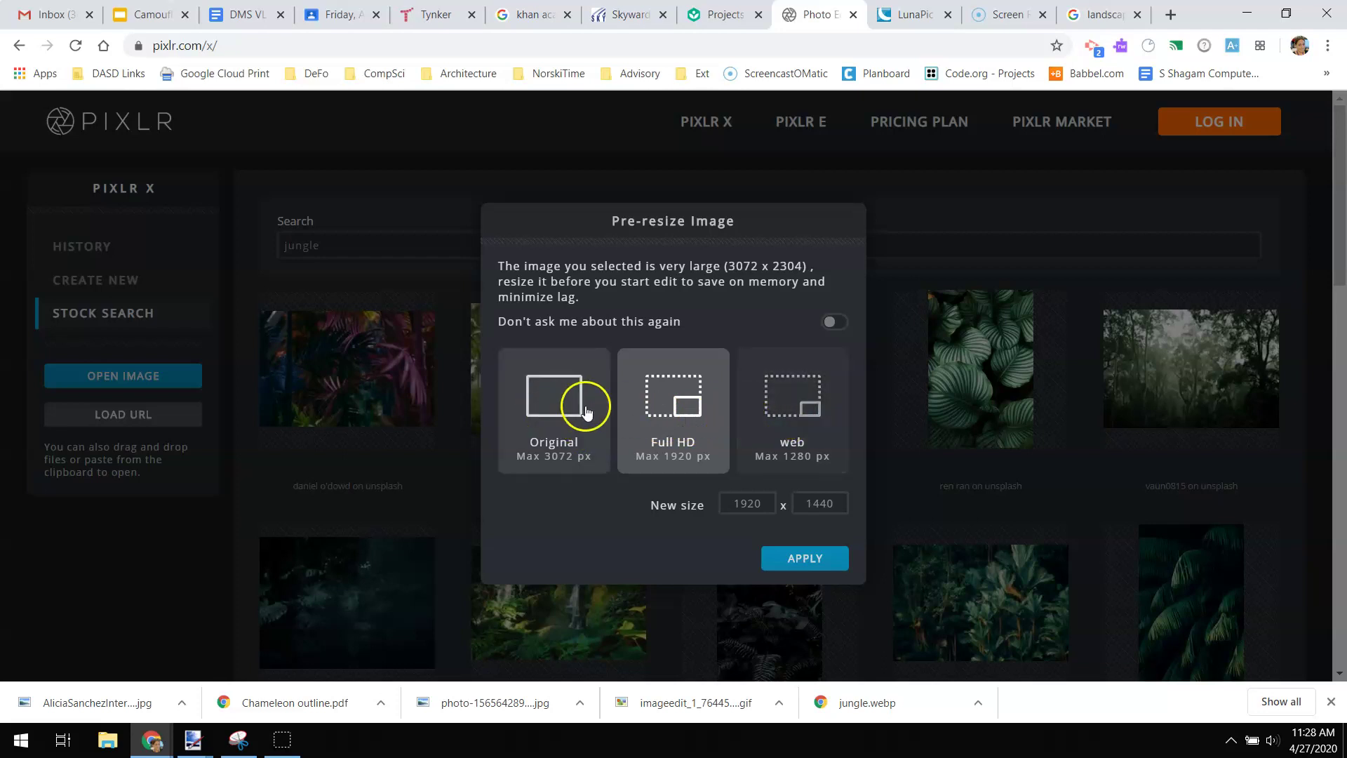
click(776, 407)
click(784, 555)
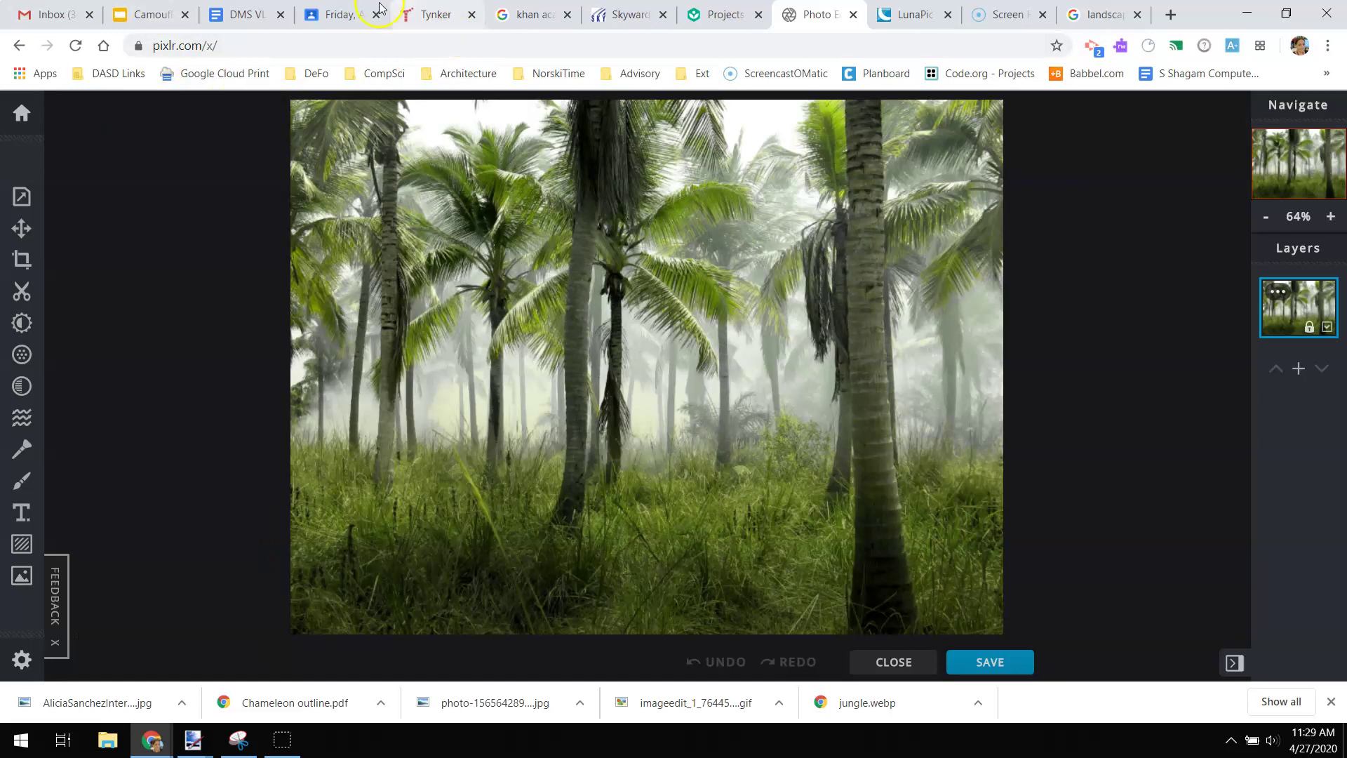
Examine the chameleon outline slide in Google Slides and chameleon.png in paint.net, and return to the jungle image in Pixlr X.
click(144, 16)
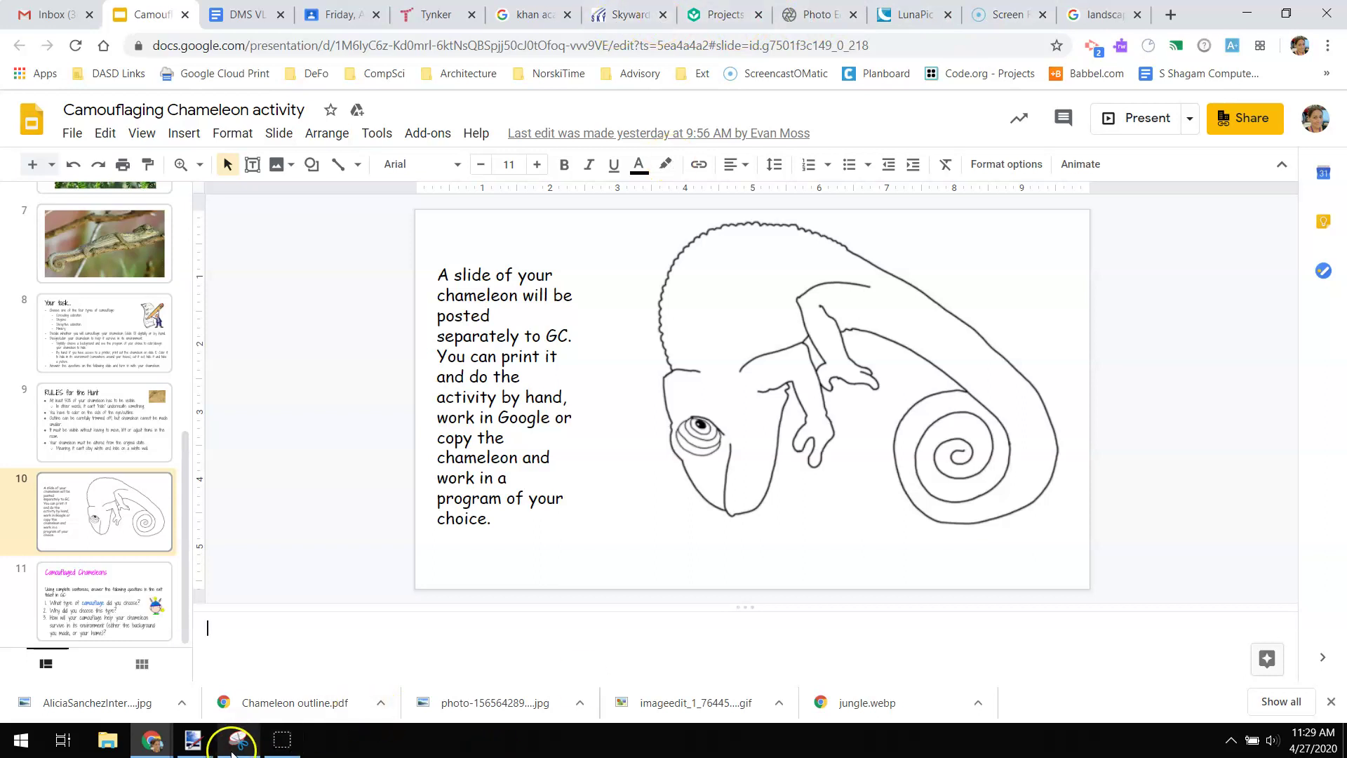
mouse_move(200, 737)
click(256, 667)
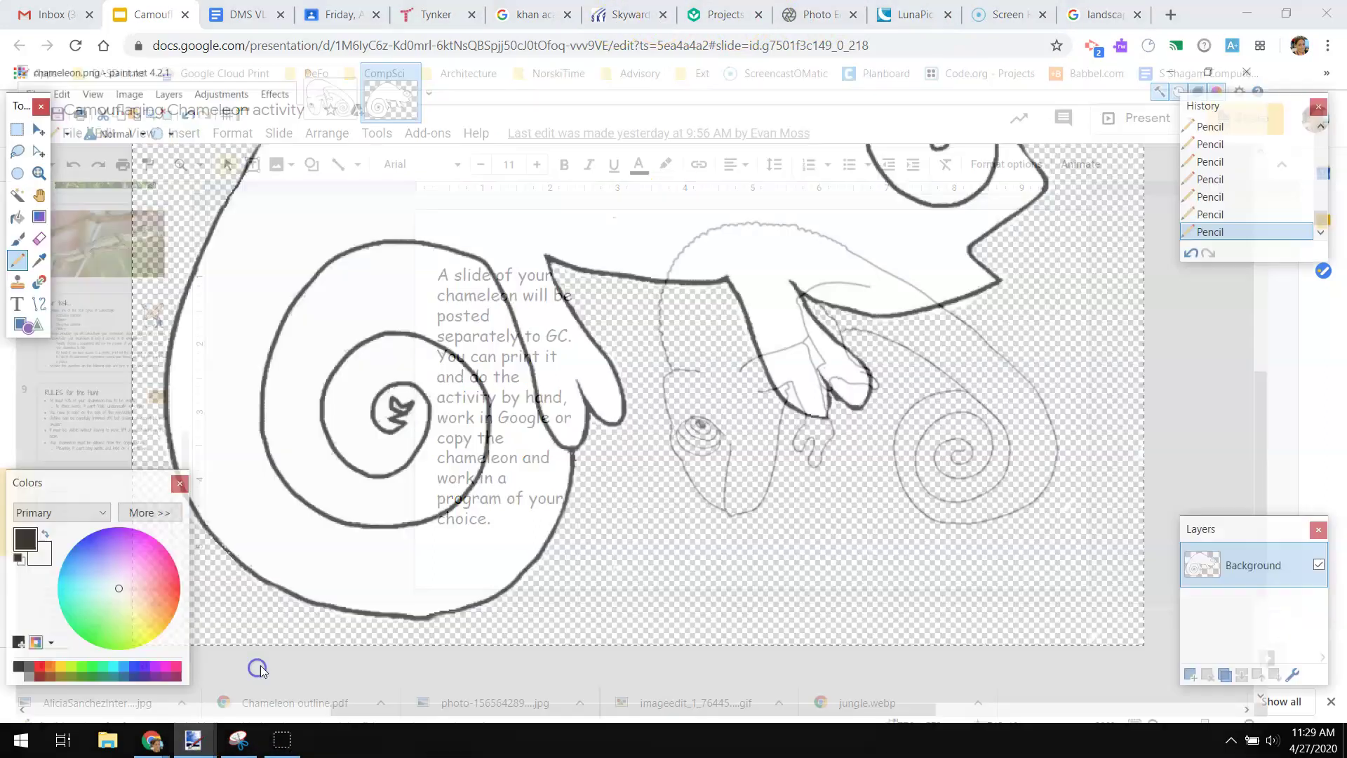
scroll(671, 314, up, 3)
scroll(671, 314, down, 2)
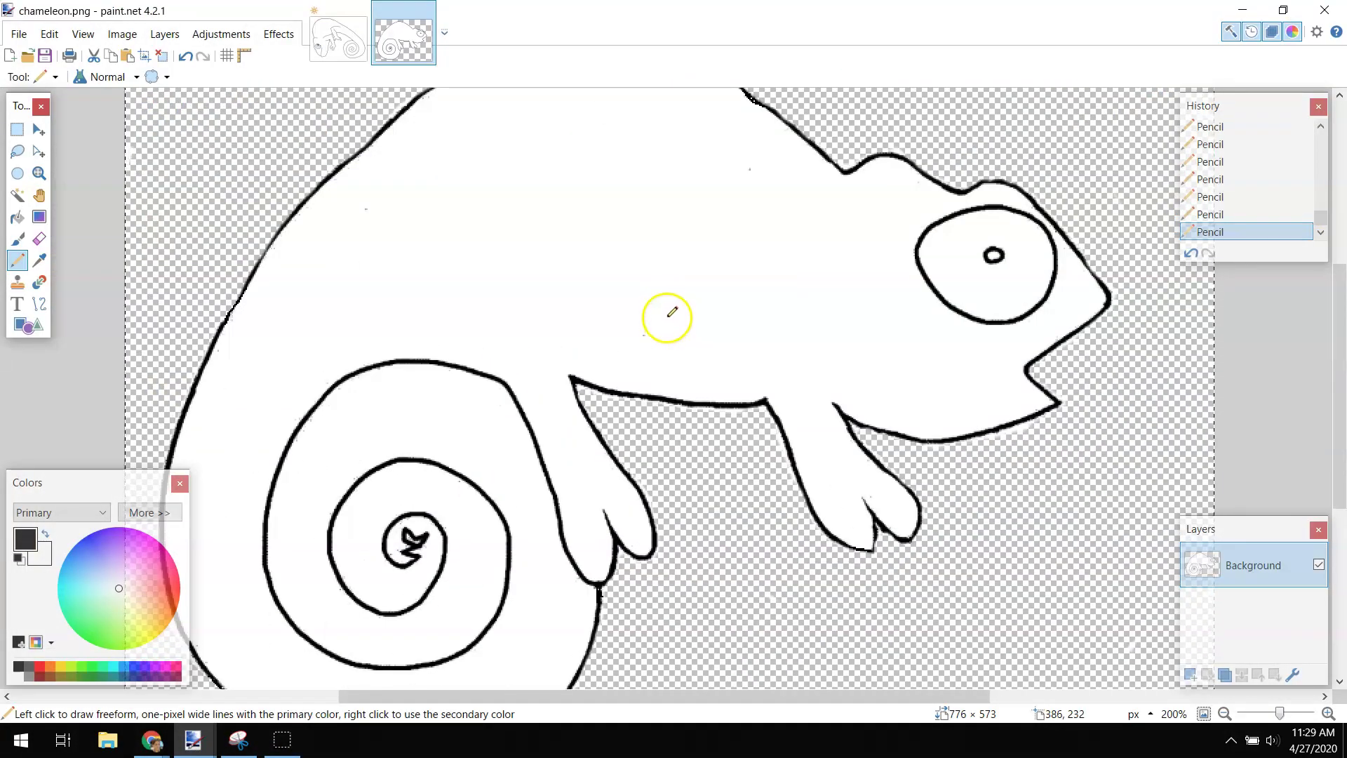
mouse_move(162, 751)
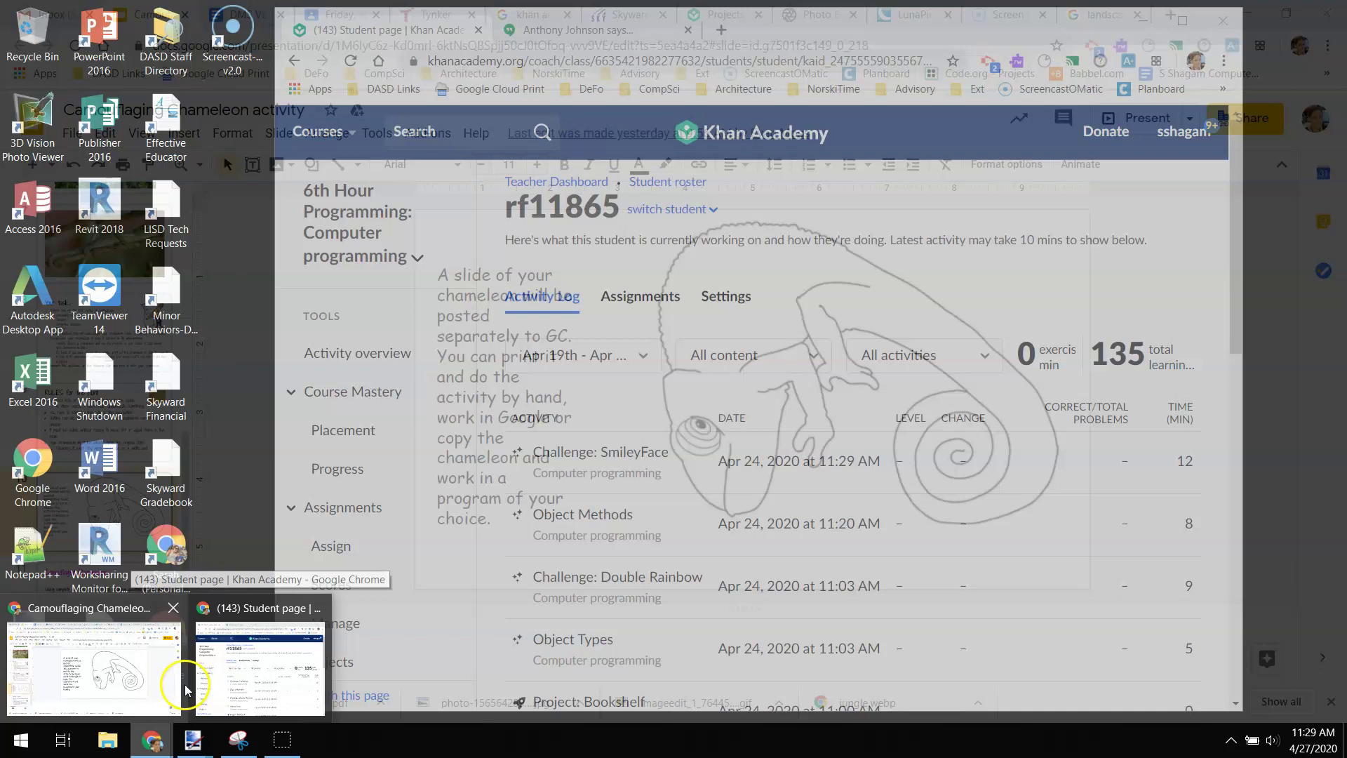
click(94, 667)
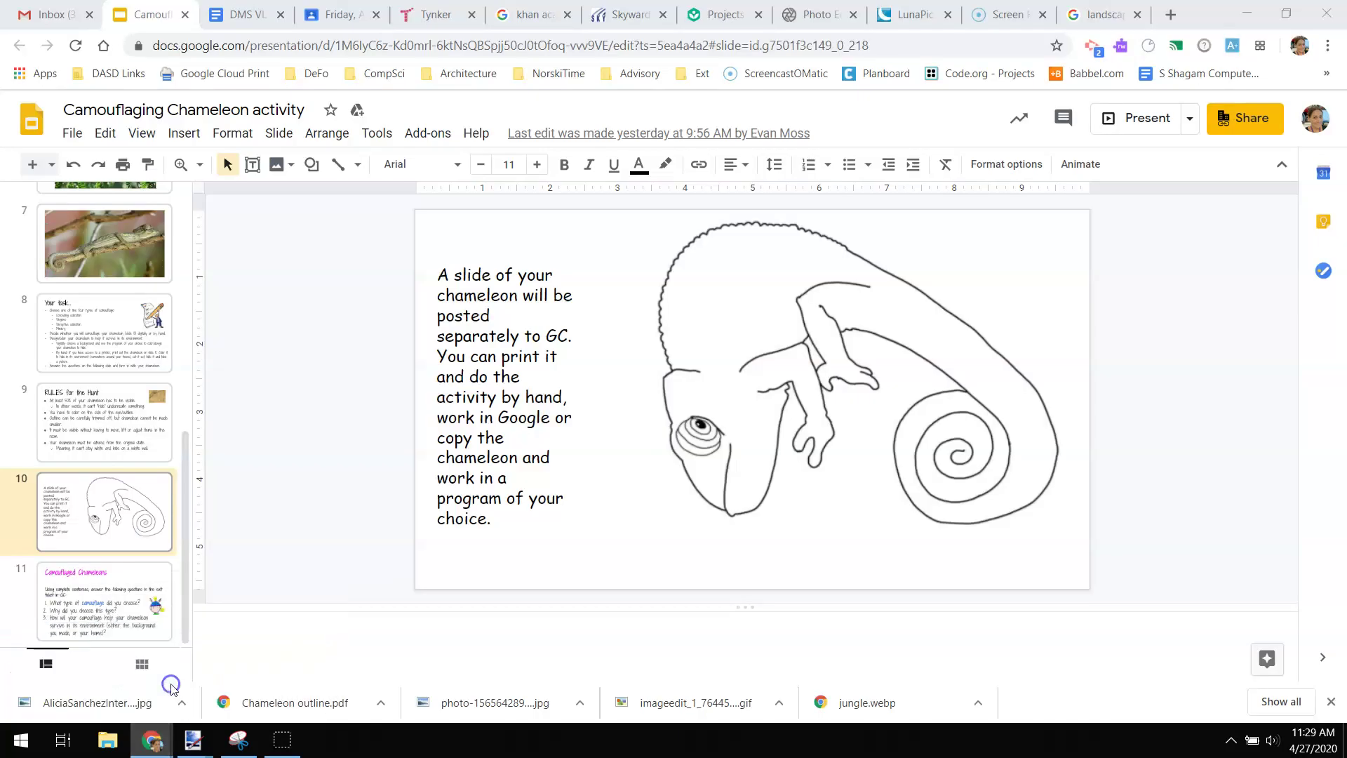
click(819, 21)
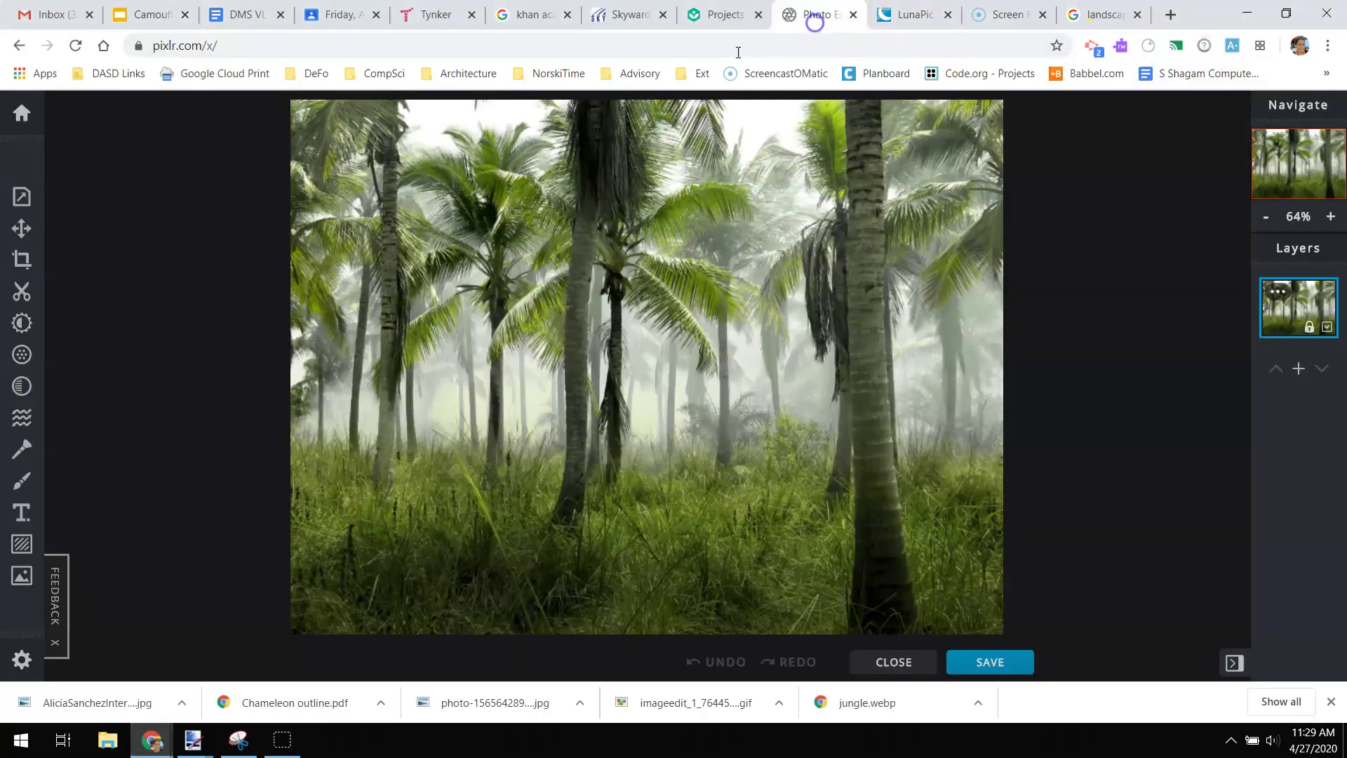
Add the chameleon PNG from the Downloads folder as a layer in the current document.
click(21, 576)
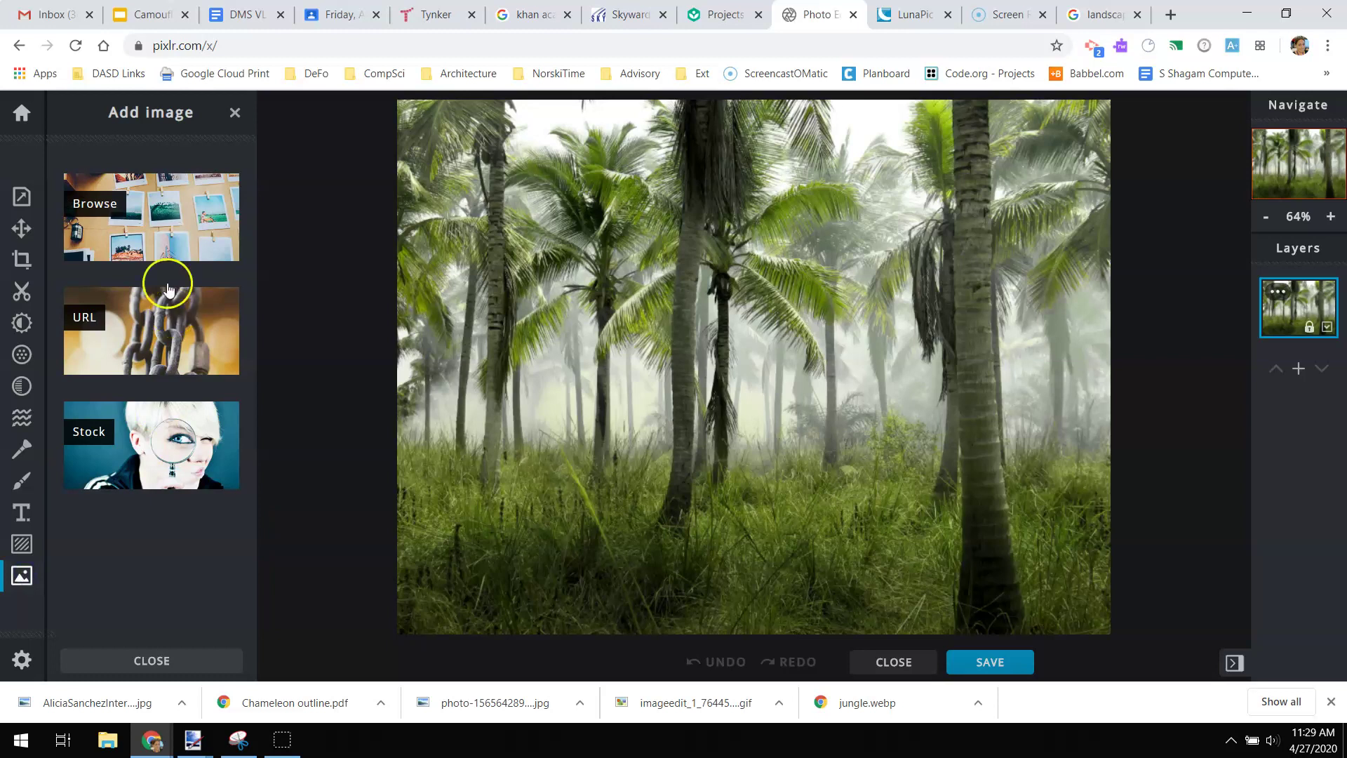
click(154, 200)
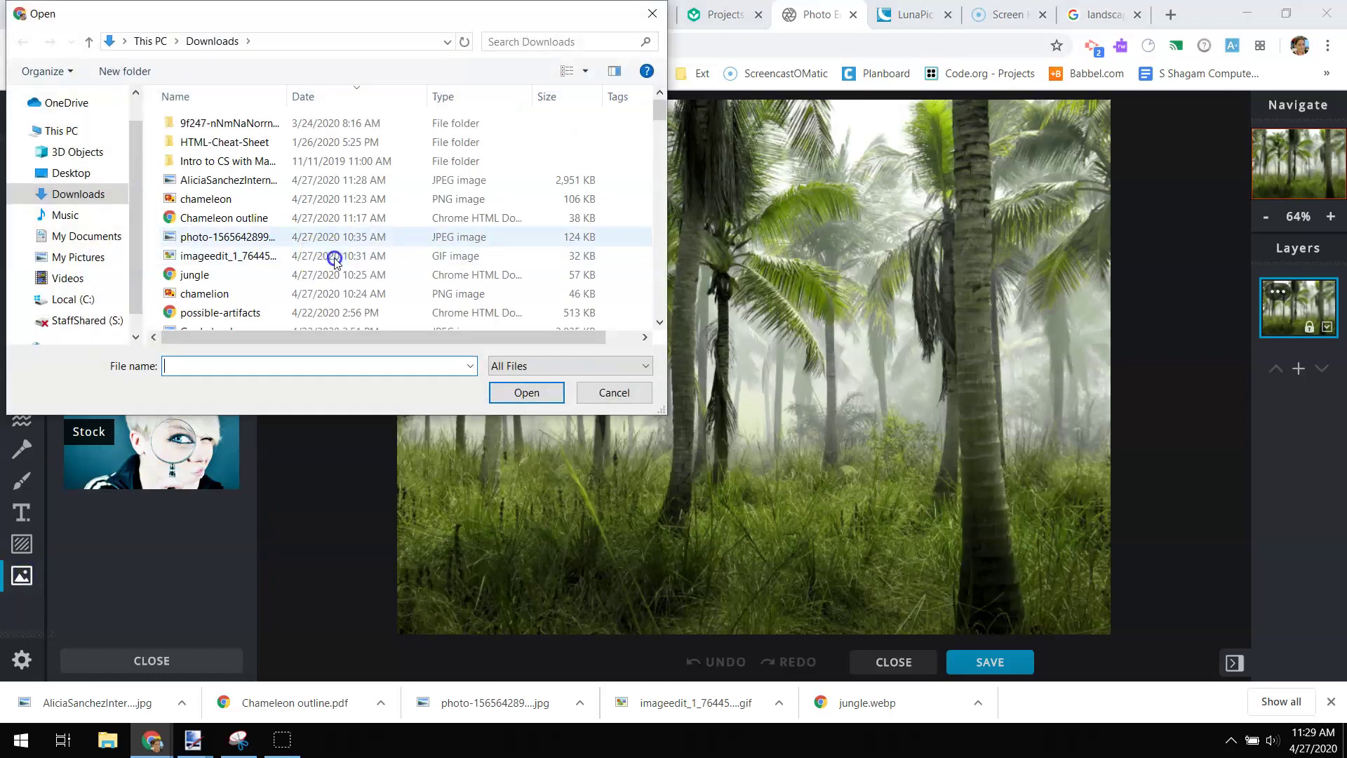
click(211, 200)
click(527, 393)
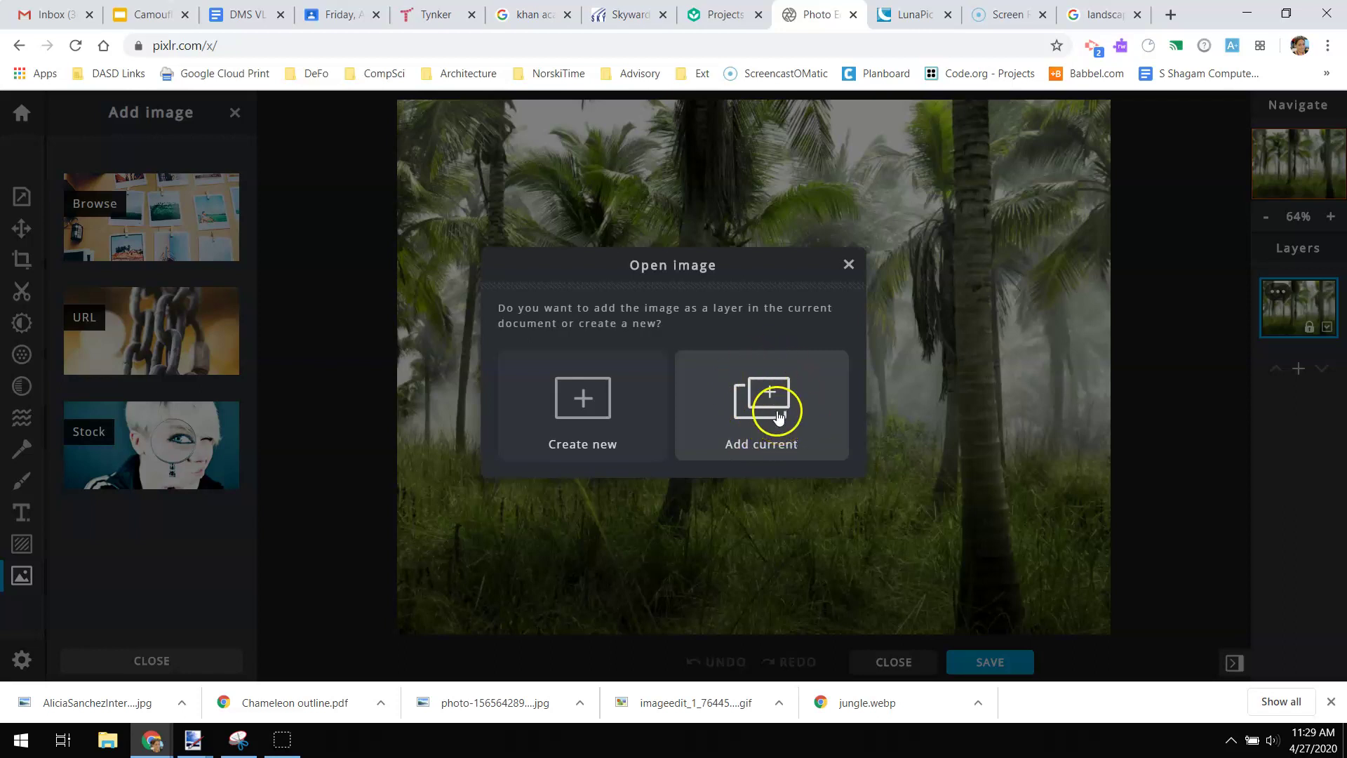
click(777, 402)
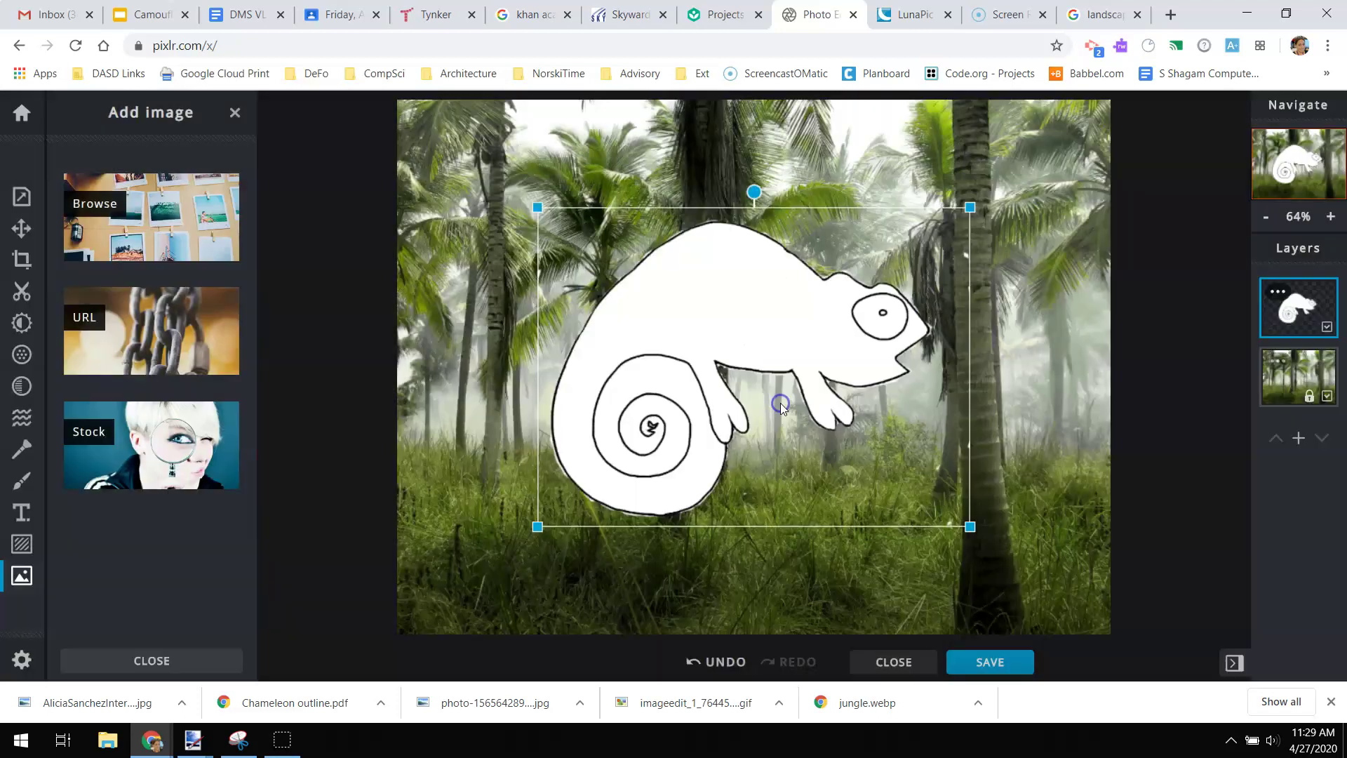
Shrink the chameleon to a tiny figure, rotate it upright and place it against the large foreground palm trunk.
drag(970, 526, 588, 244)
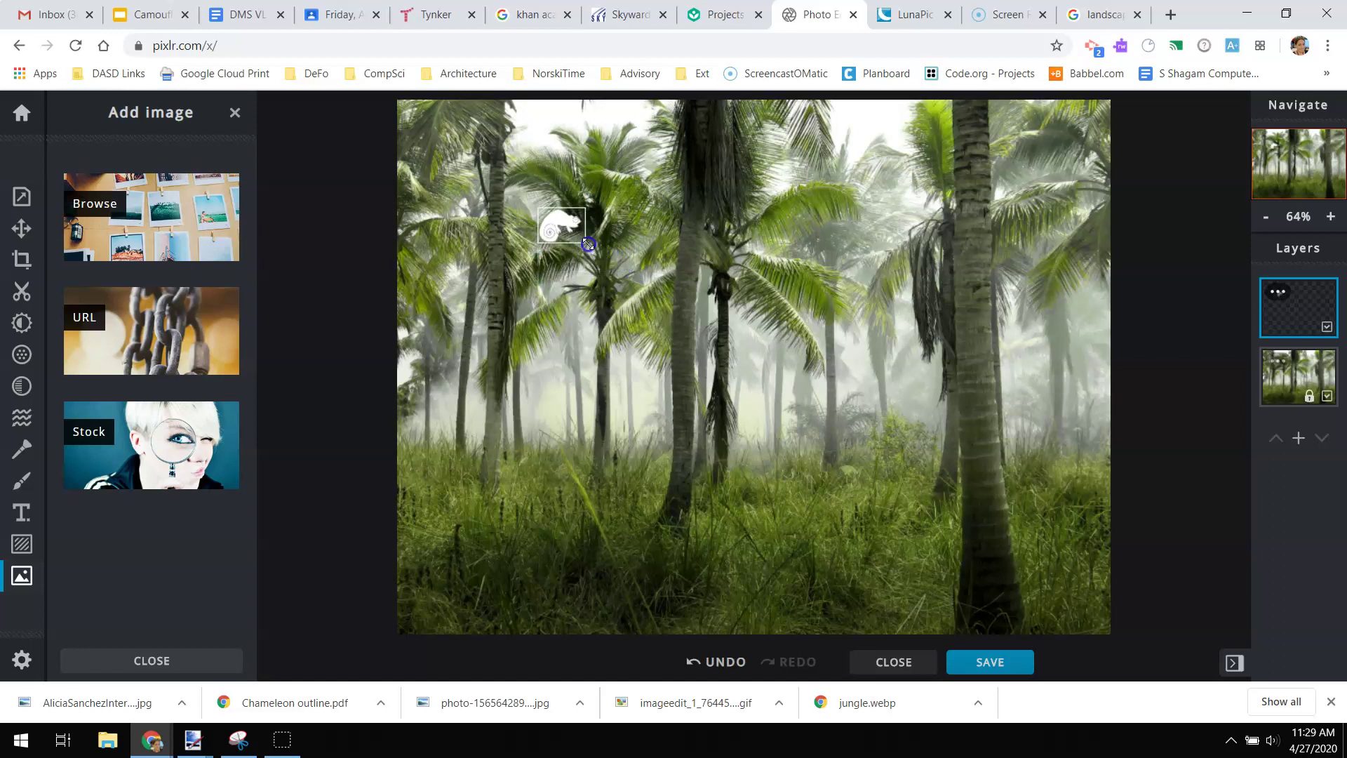
drag(559, 192, 958, 453)
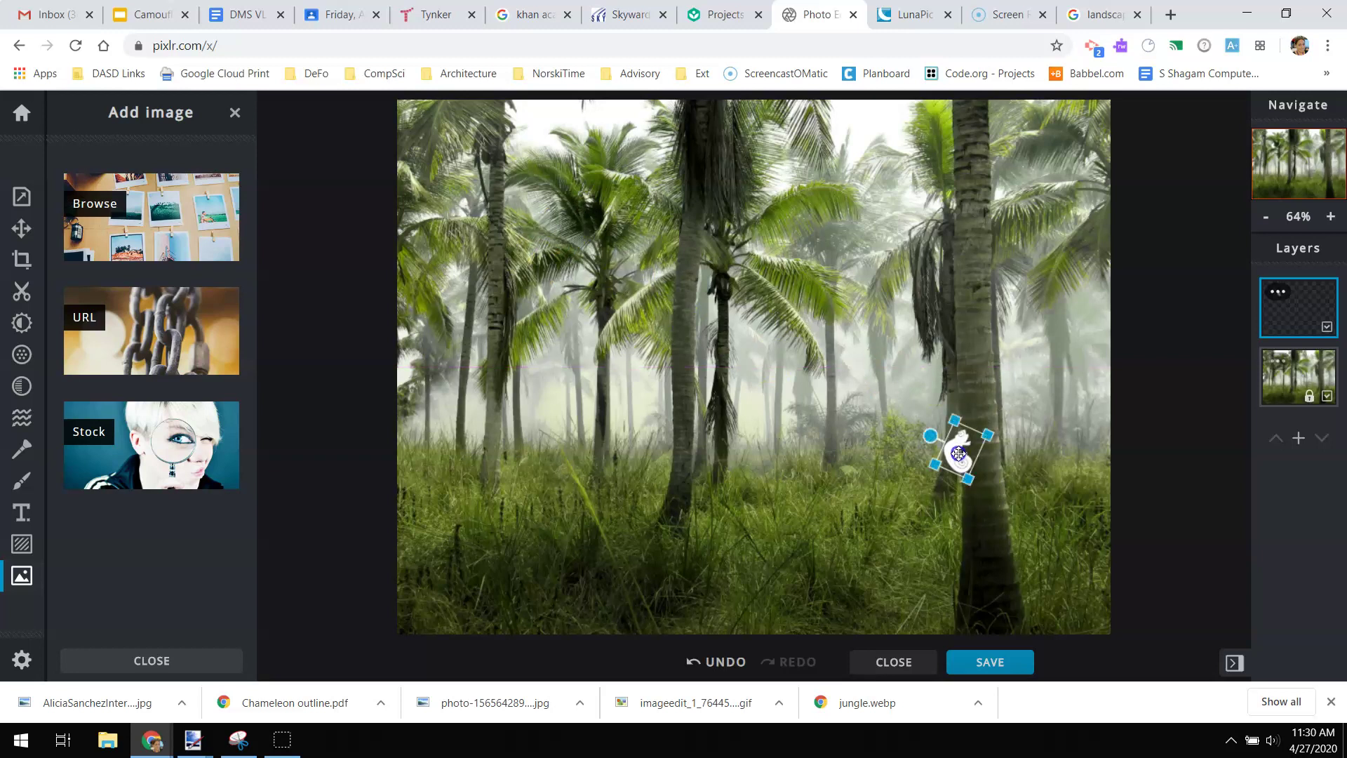
scroll(968, 477, up, 2)
click(1086, 499)
scroll(1130, 496, up, 3)
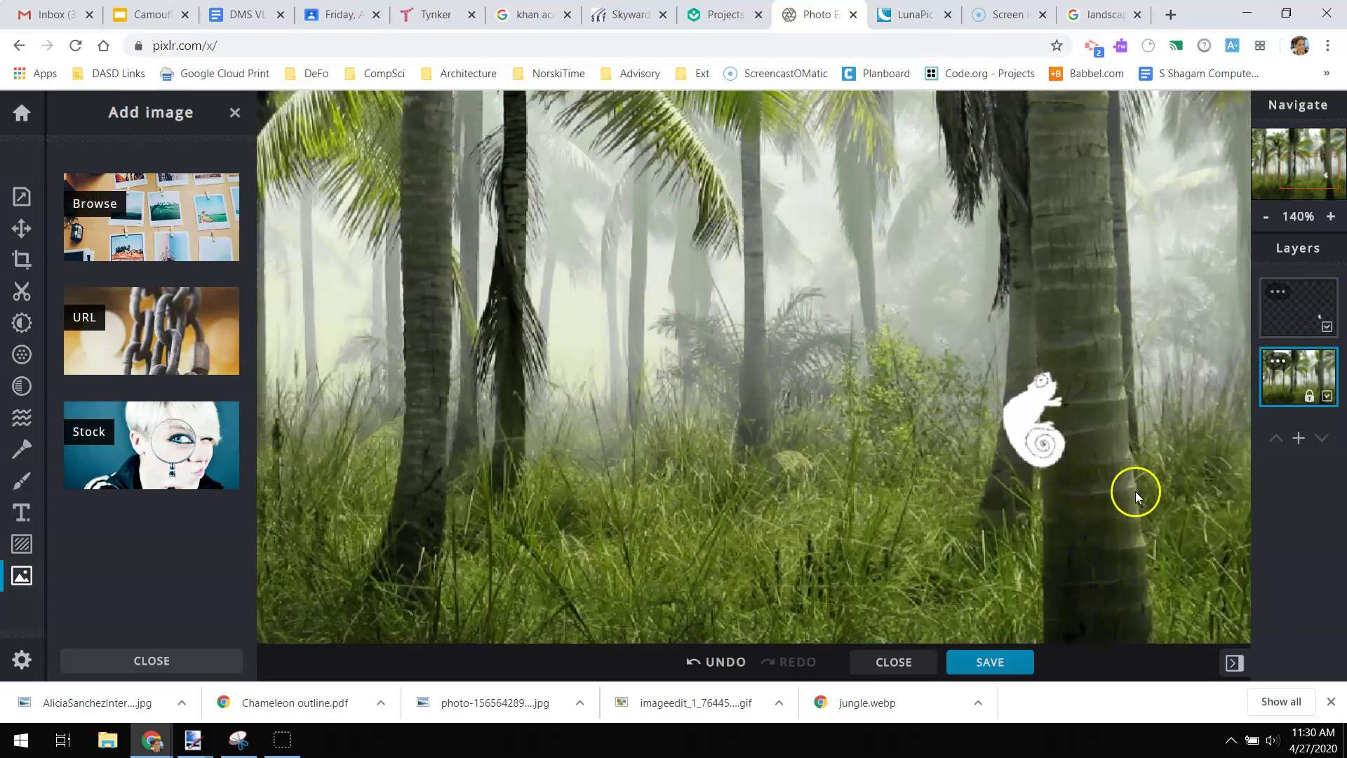
scroll(1136, 495, up, 4)
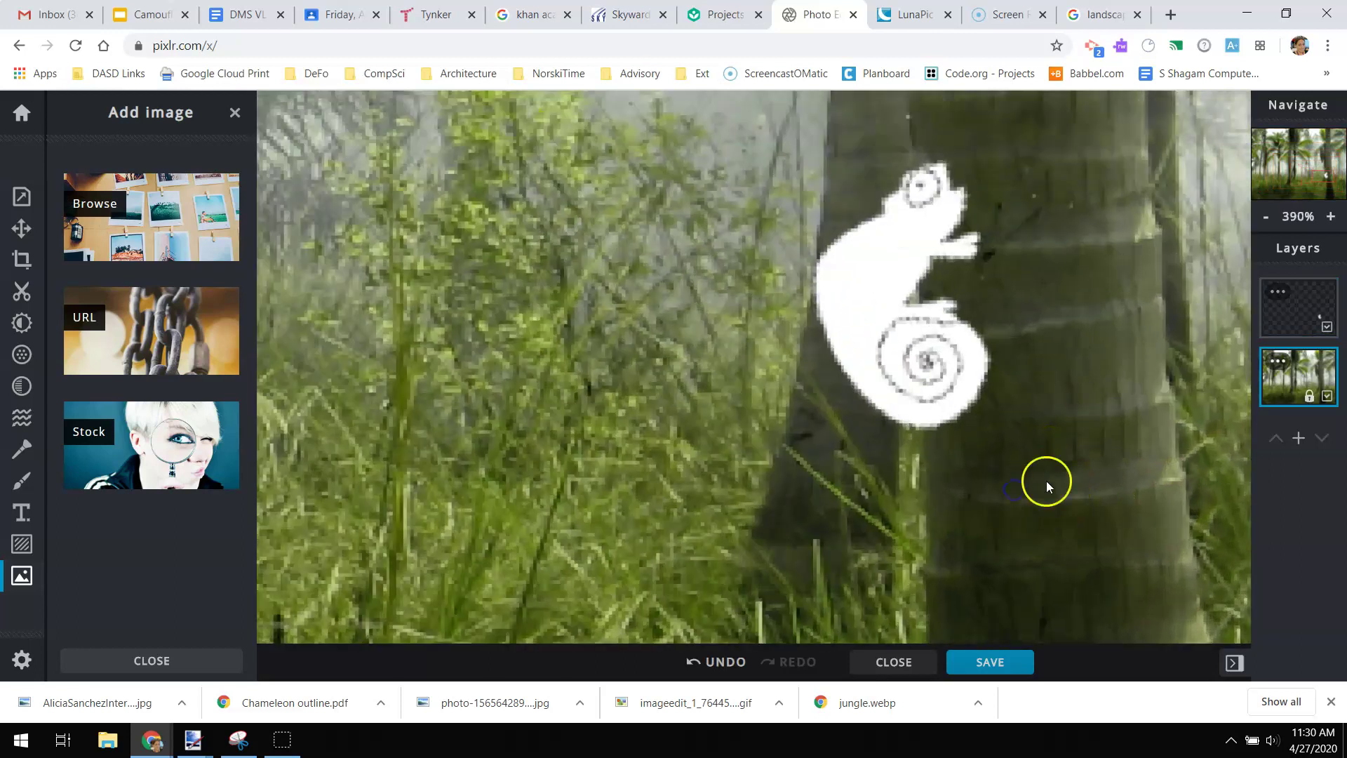
scroll(1047, 485, up, 1)
scroll(1133, 379, down, 1)
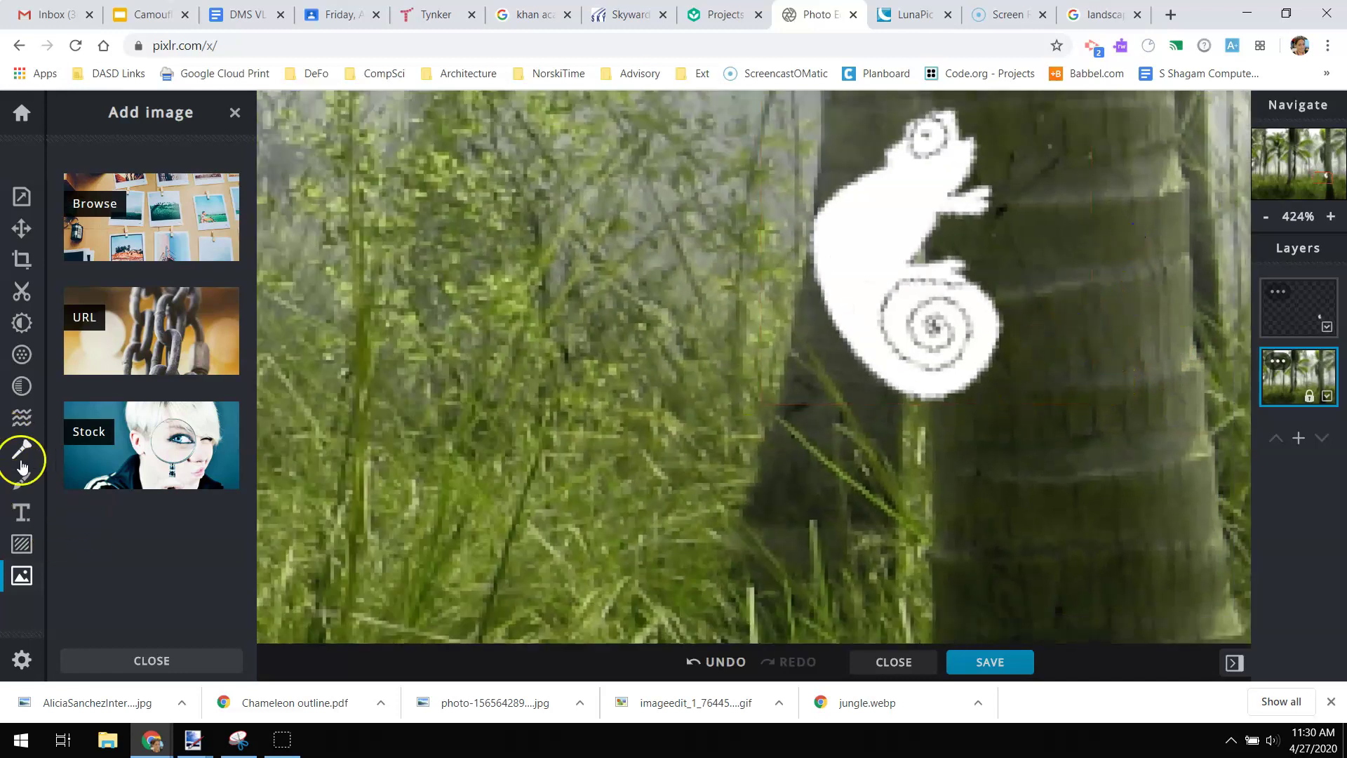
Try to colour the chameleon with the Pen tool in a dark olive green at an amount of 7.
click(25, 484)
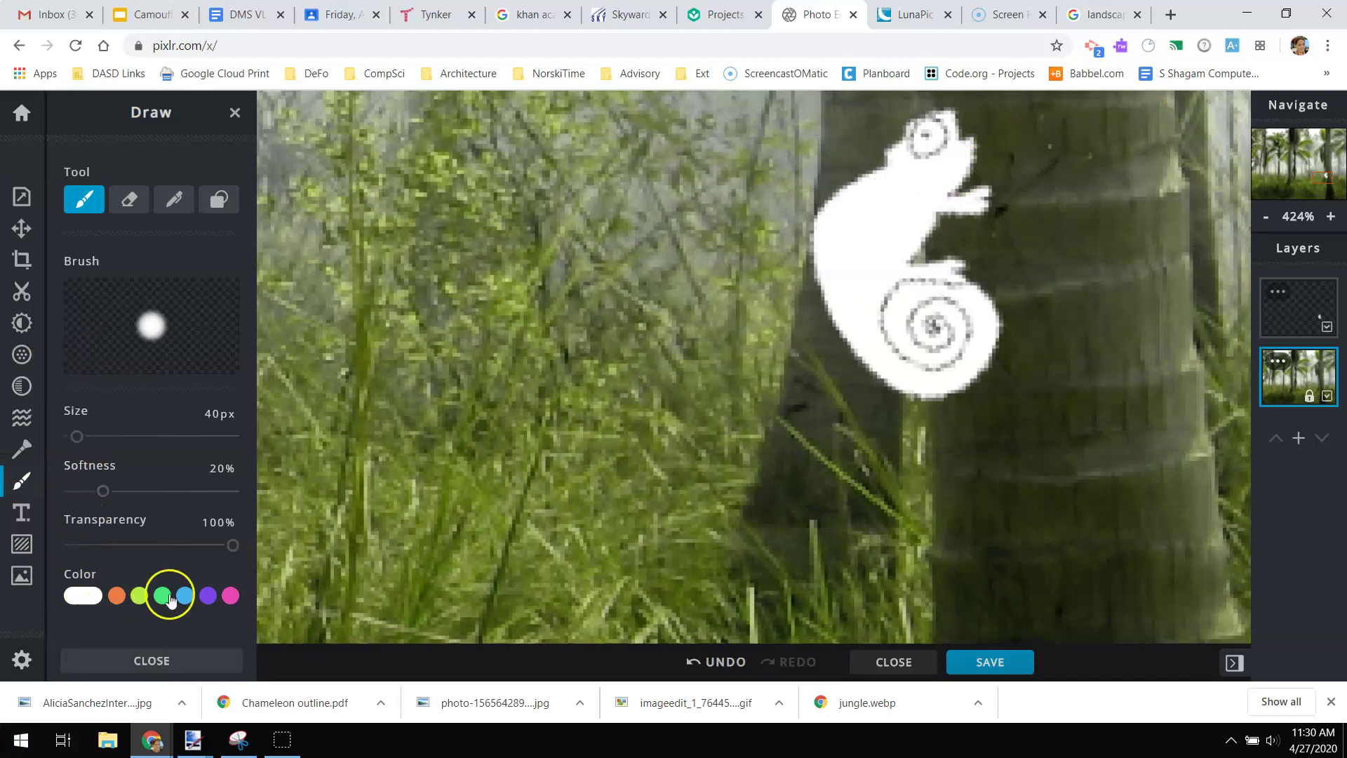
click(176, 198)
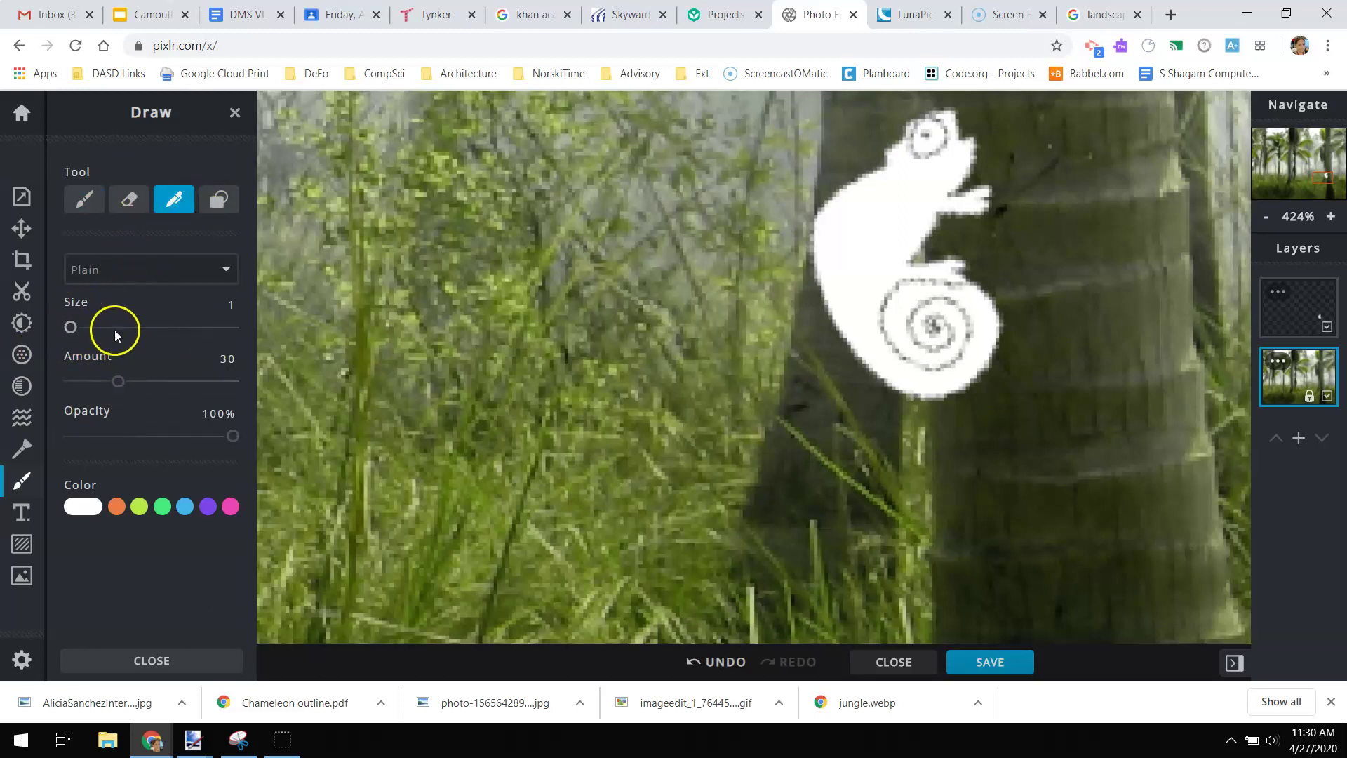
click(164, 507)
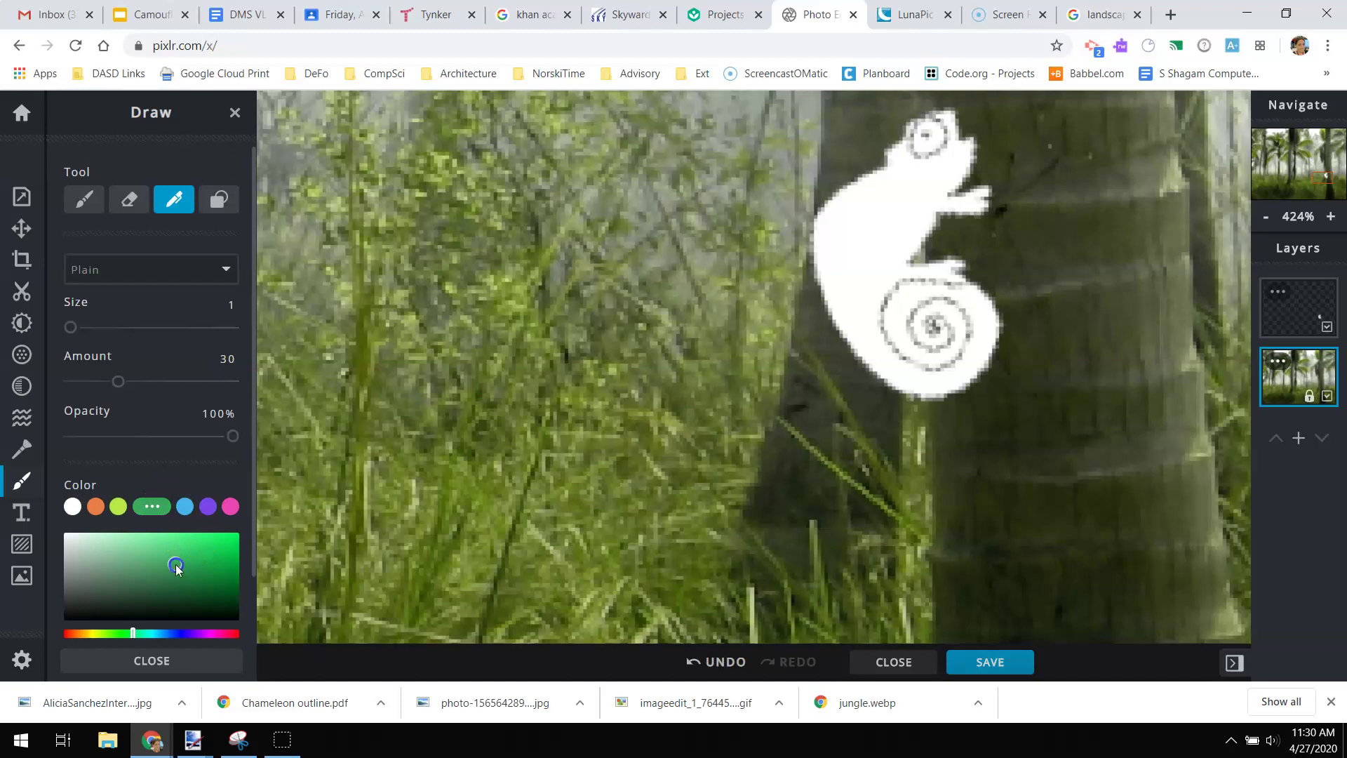
click(118, 507)
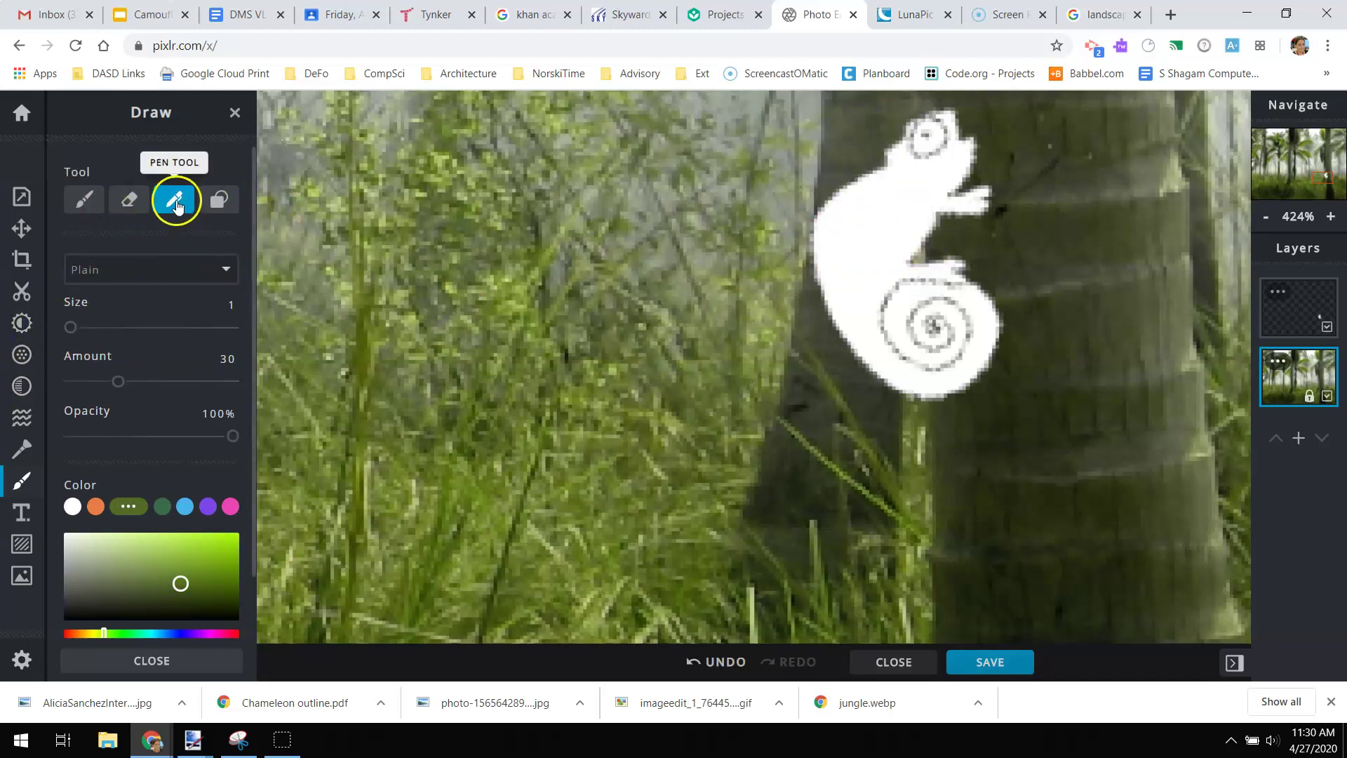
drag(119, 382, 80, 383)
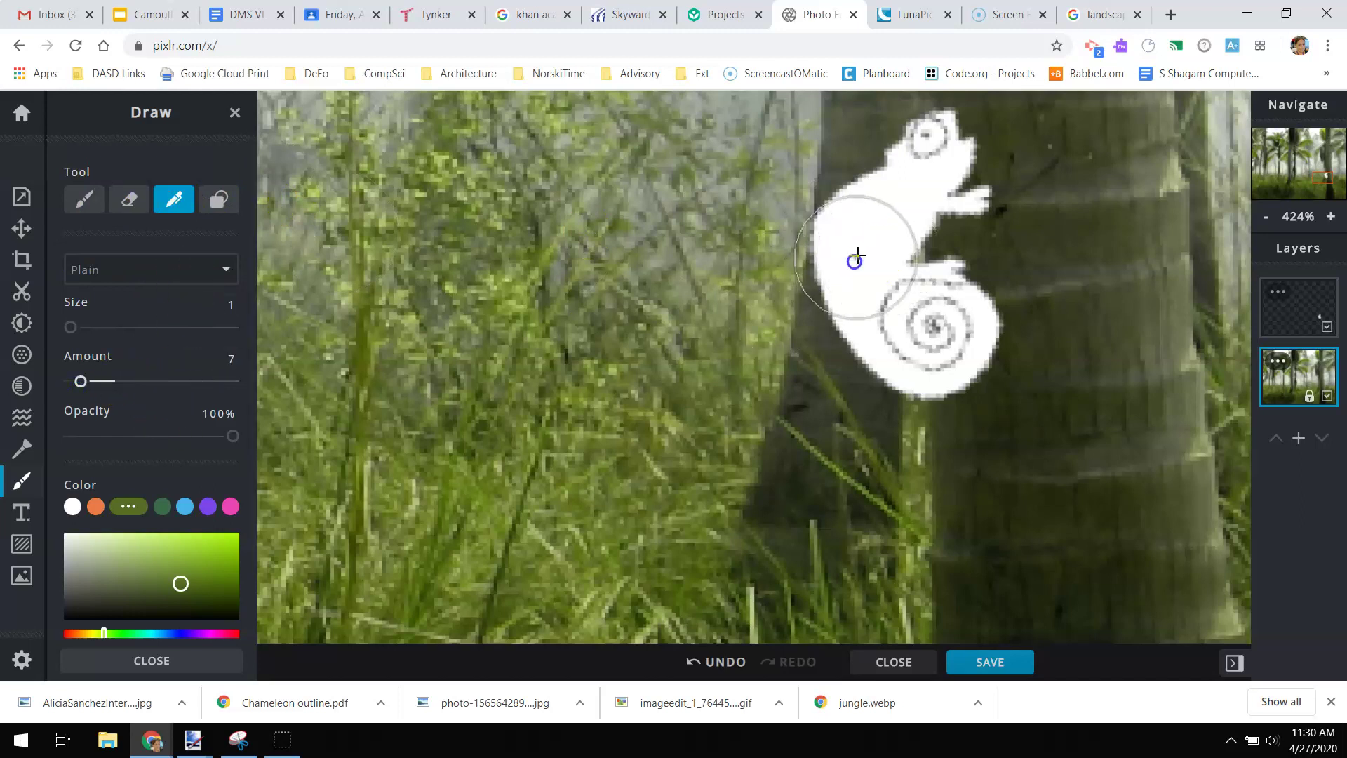
click(235, 114)
Delete the tiny chameleon's layer from the document.
scroll(772, 219, down, 5)
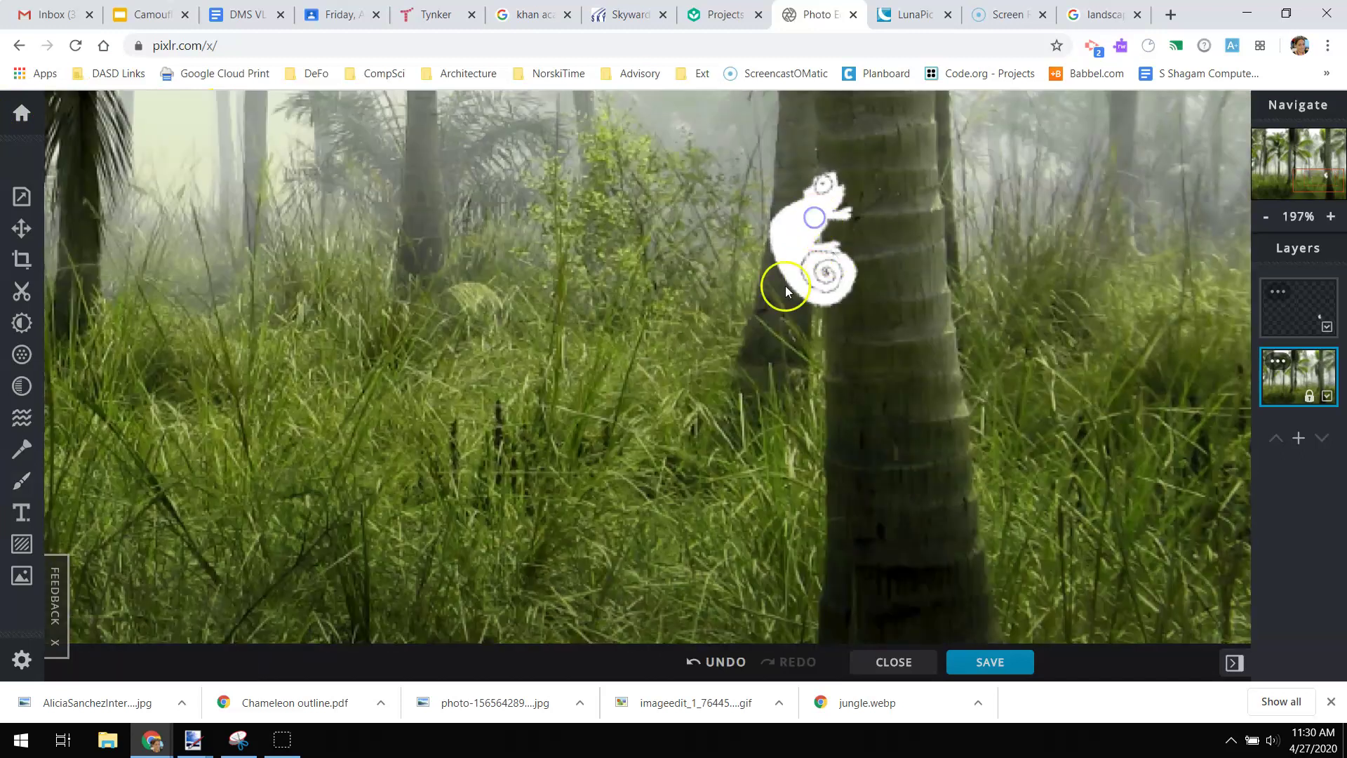
click(1295, 319)
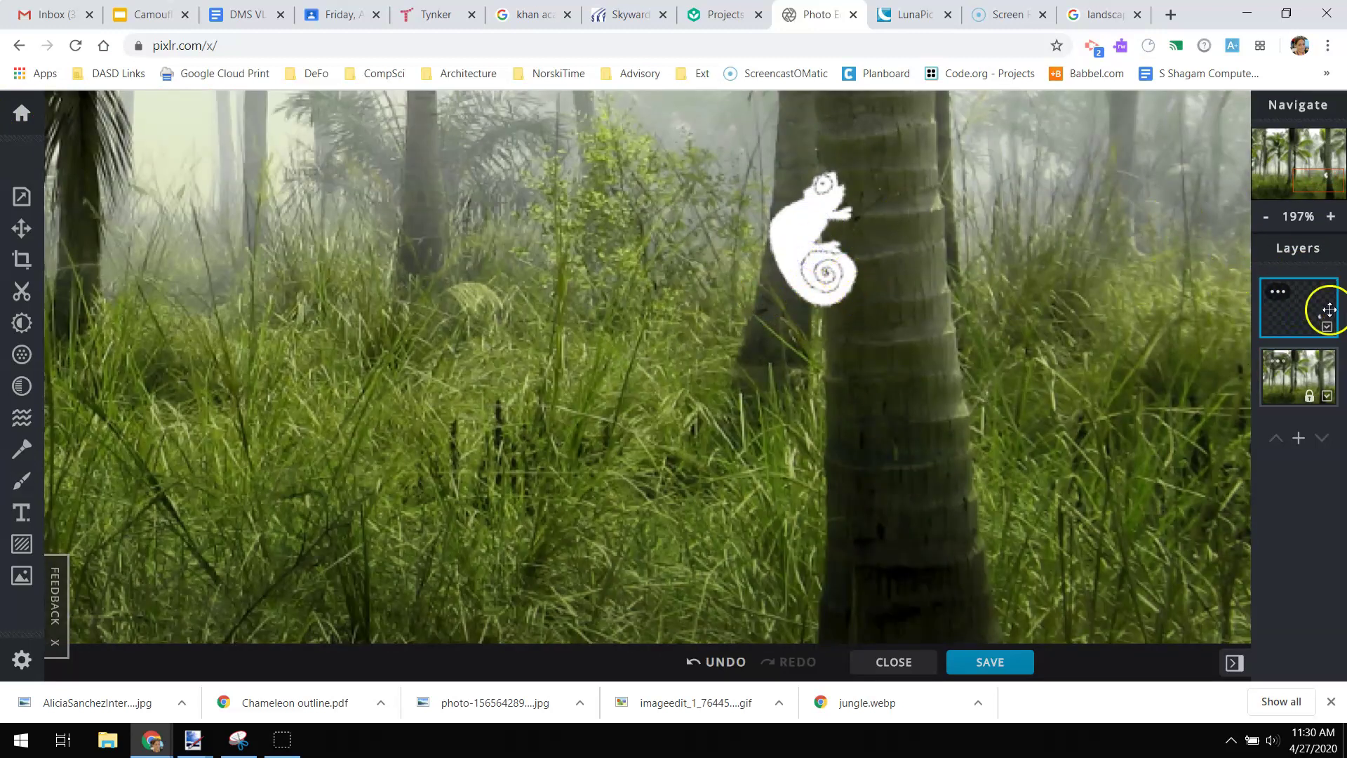
scroll(617, 285, down, 2)
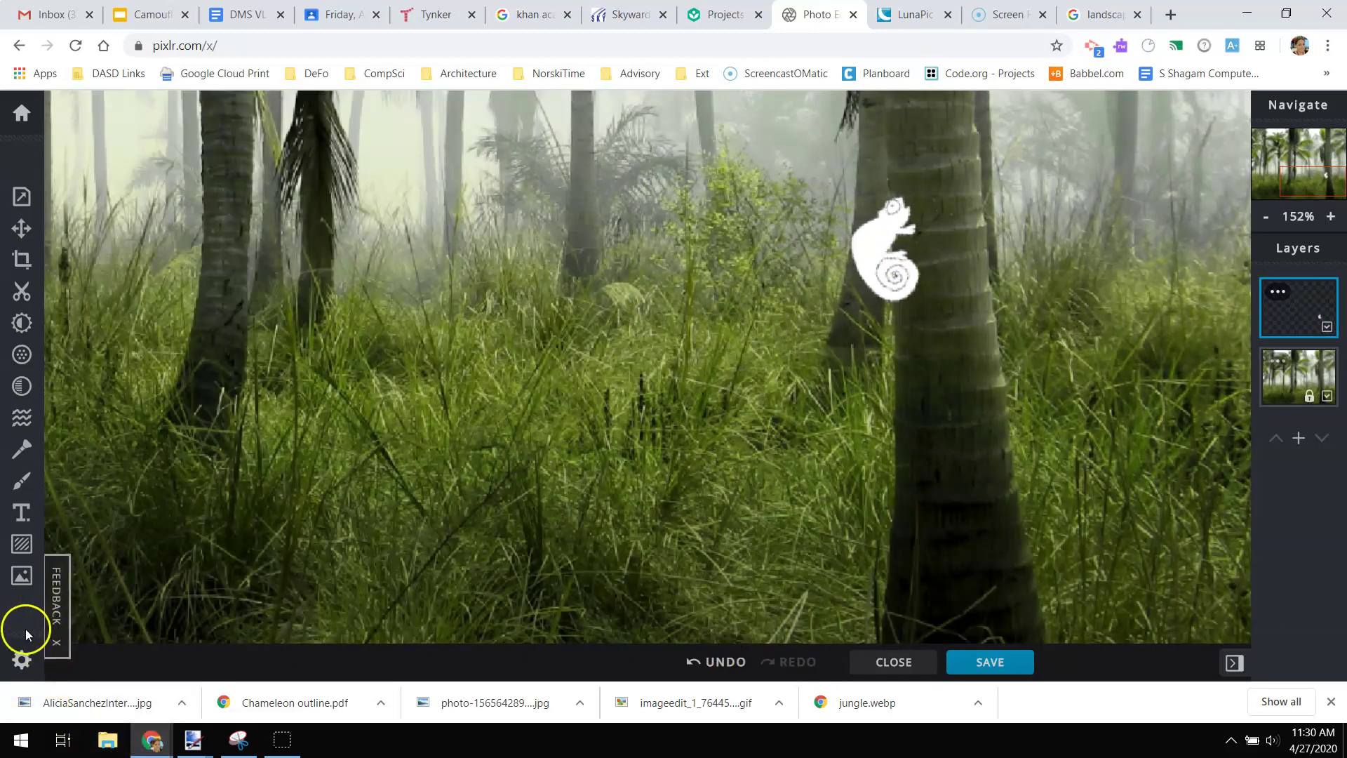
click(284, 749)
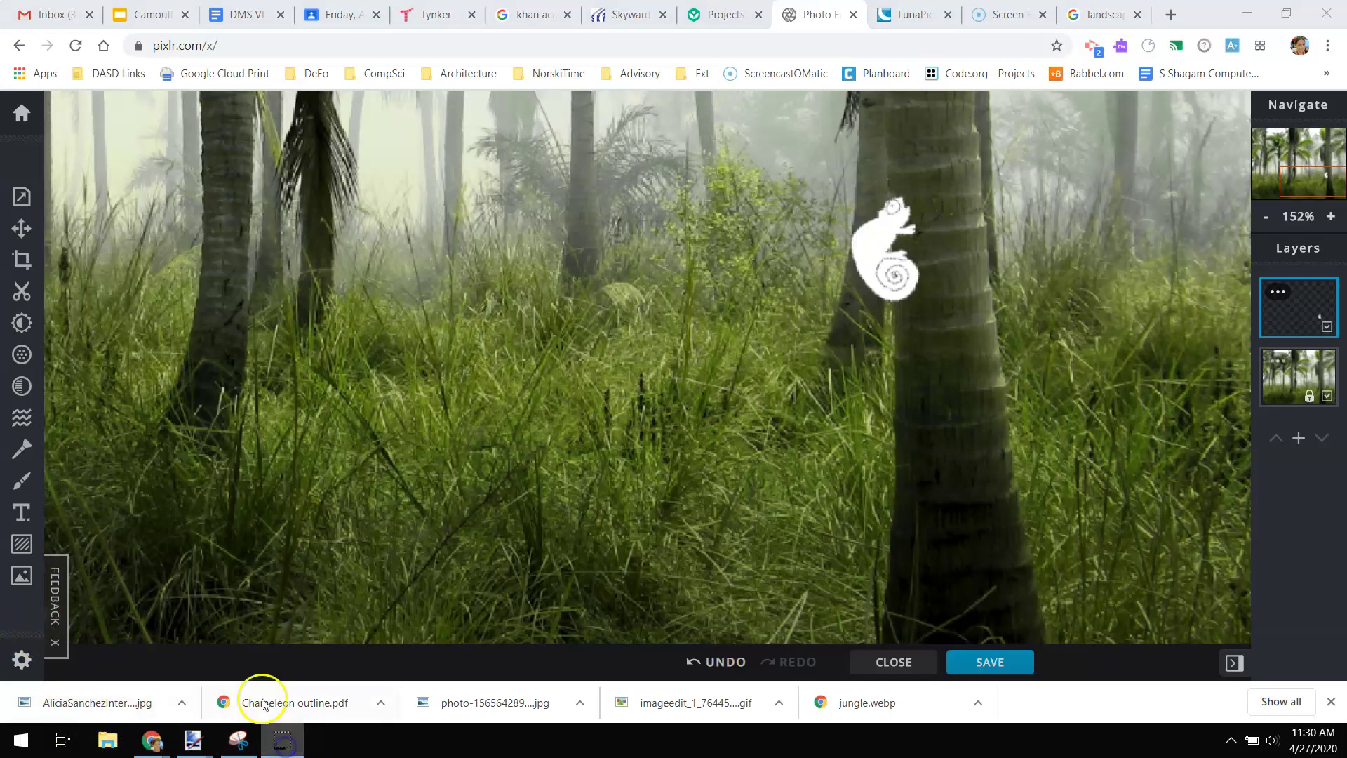
click(284, 750)
click(1280, 298)
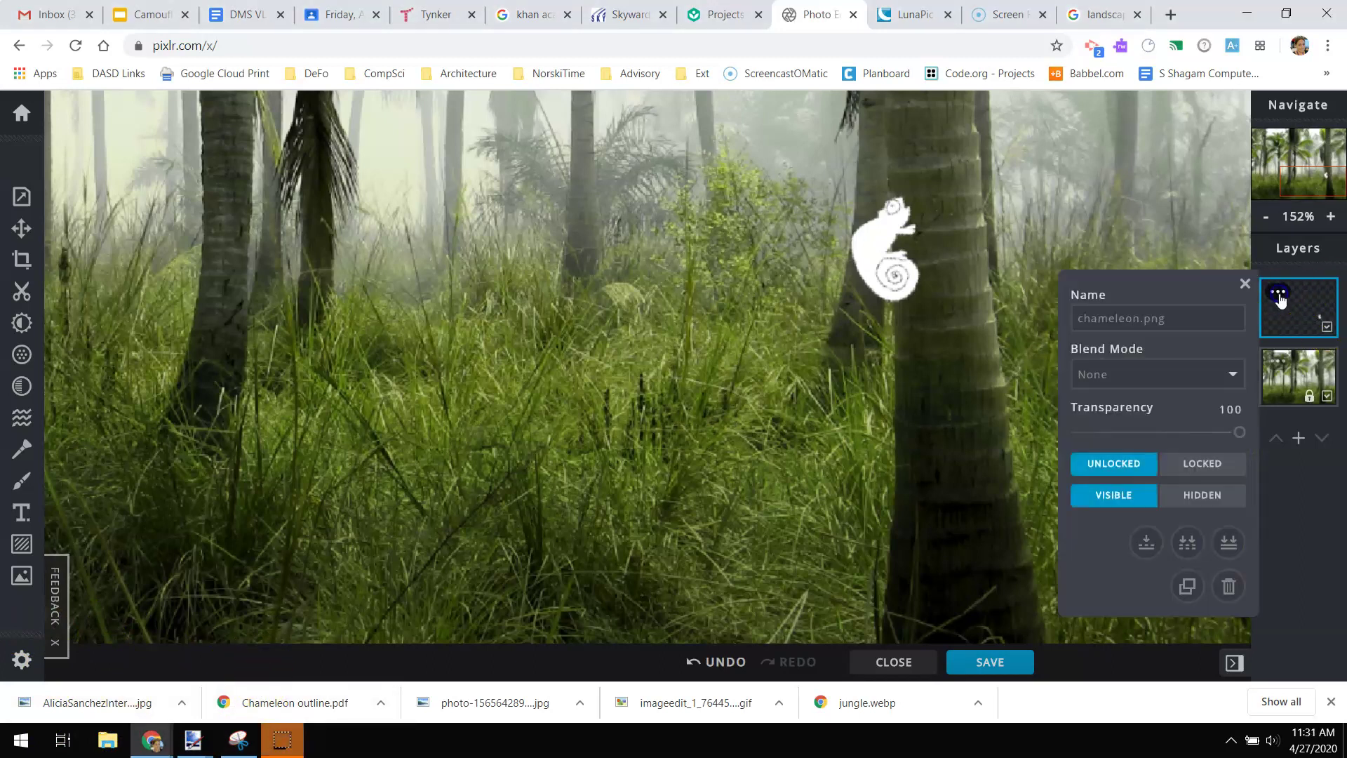
click(1231, 578)
Add the chameleon PNG from Downloads again as a new layer over the jungle photo.
click(22, 576)
click(105, 242)
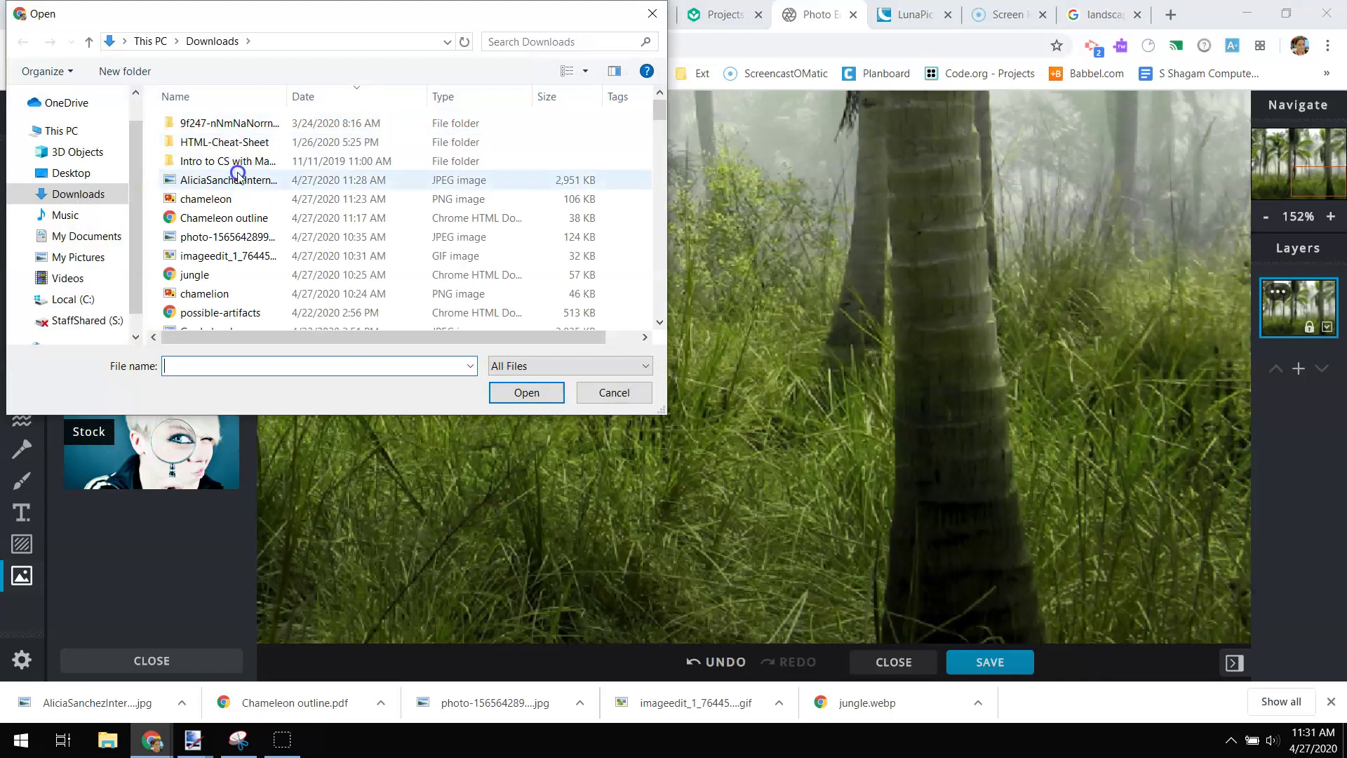
double_click(193, 198)
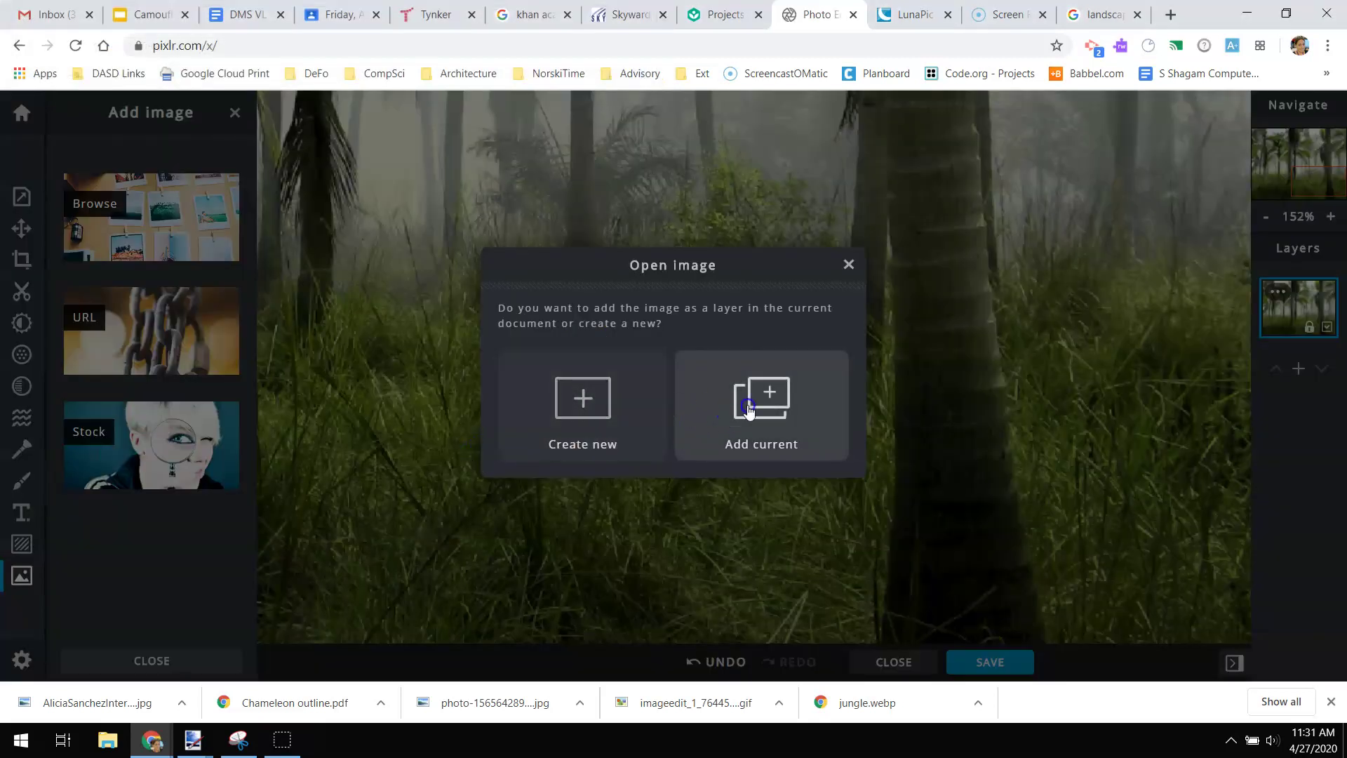
click(772, 407)
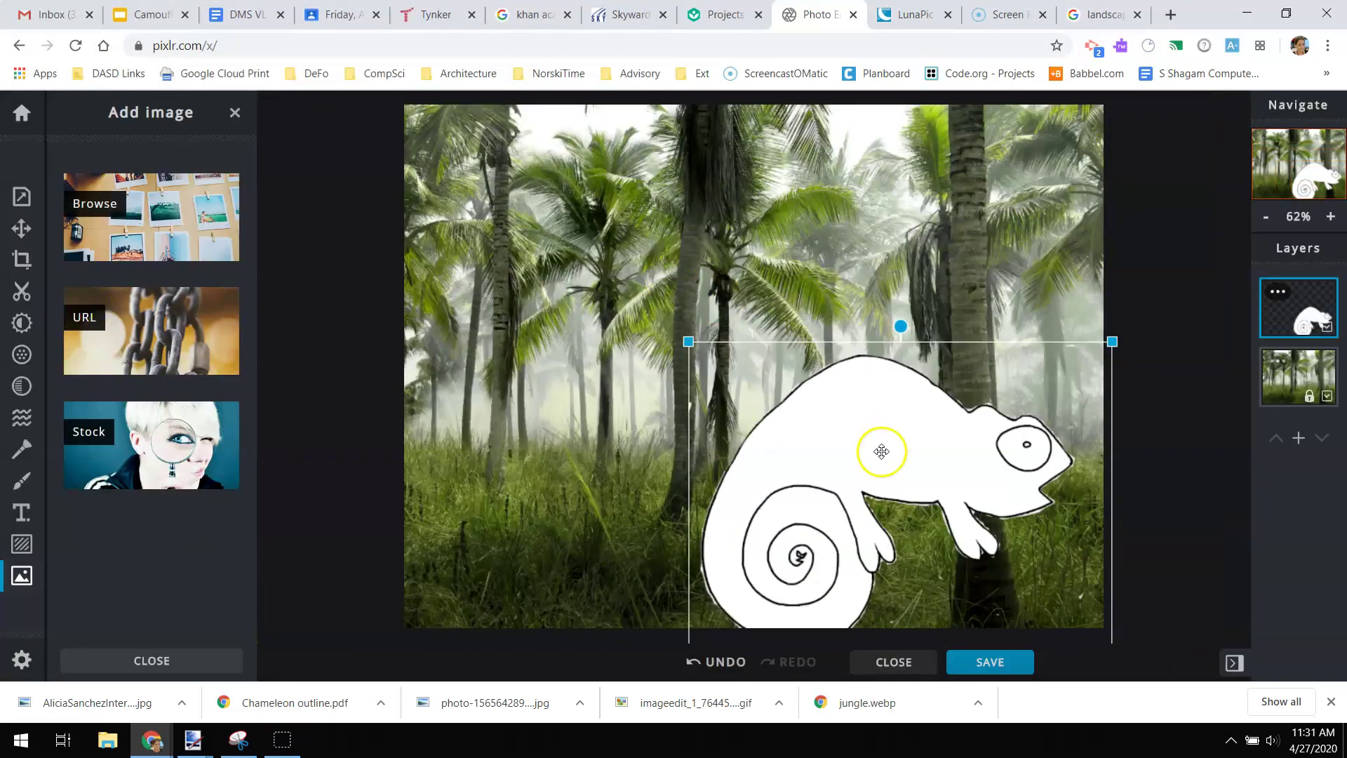
Scale the chameleon down to a medium size, rotate it upright and position it on the lower part of the large foreground palm trunk.
drag(881, 451, 603, 294)
drag(843, 178, 617, 348)
drag(566, 395, 556, 307)
drag(505, 256, 914, 479)
drag(916, 361, 922, 379)
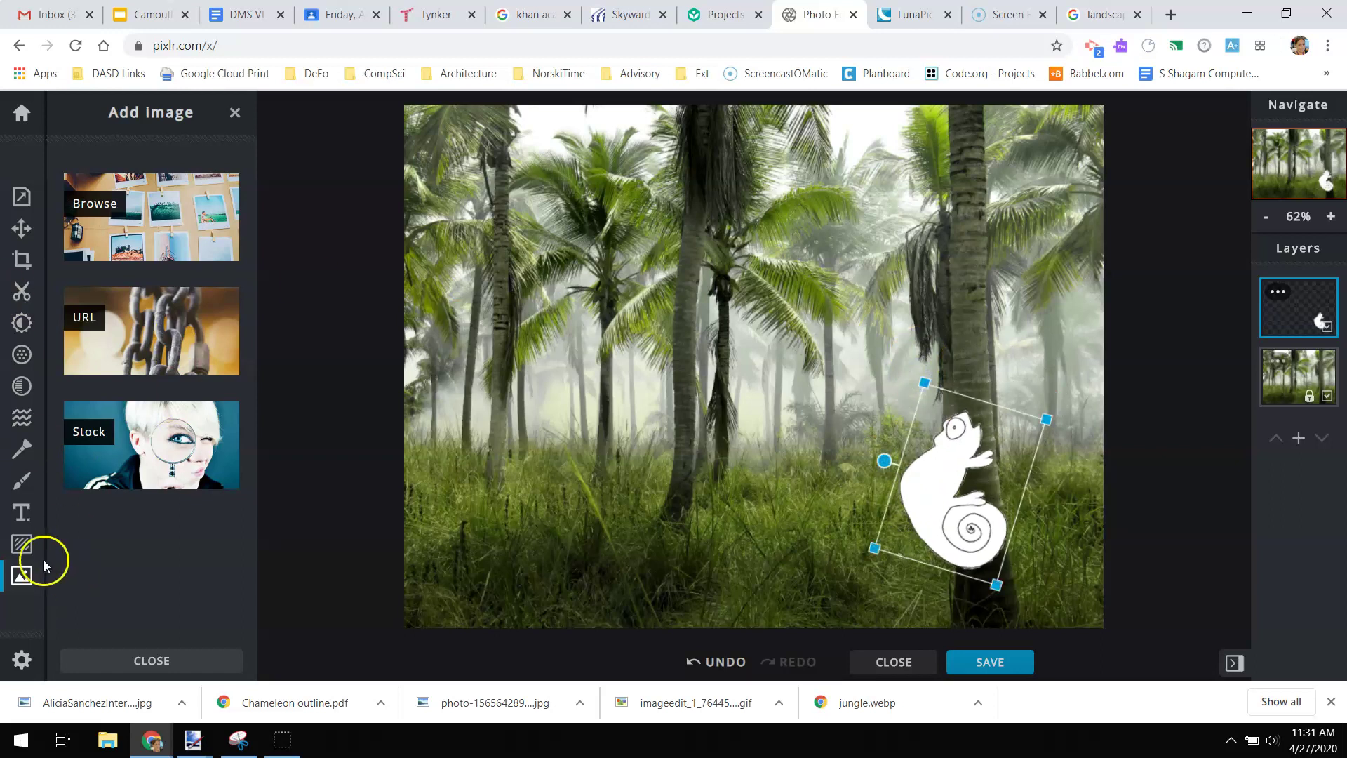
Paint the chameleon's body lime green with the 40 px brush at 20% softness, overlapping dabs from the shoulder down to the tail.
click(21, 481)
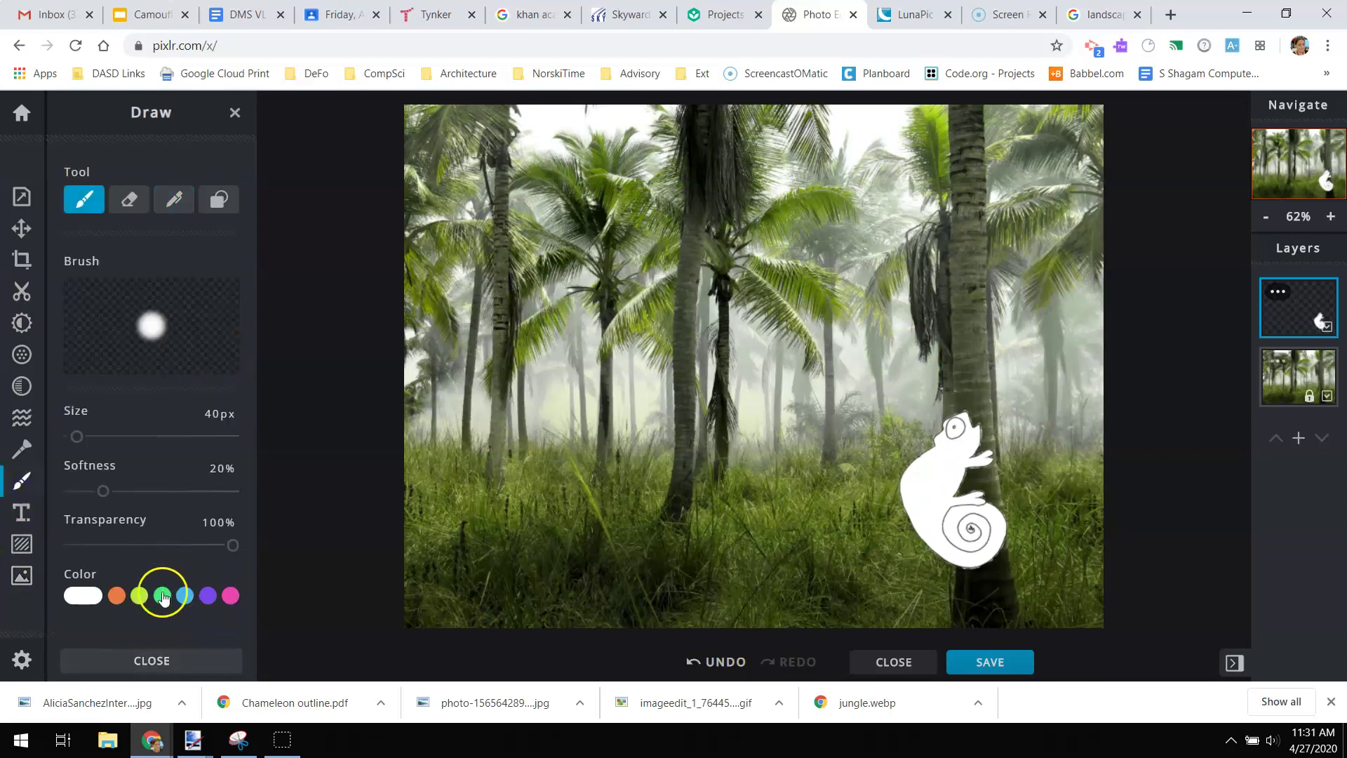
click(162, 596)
click(207, 628)
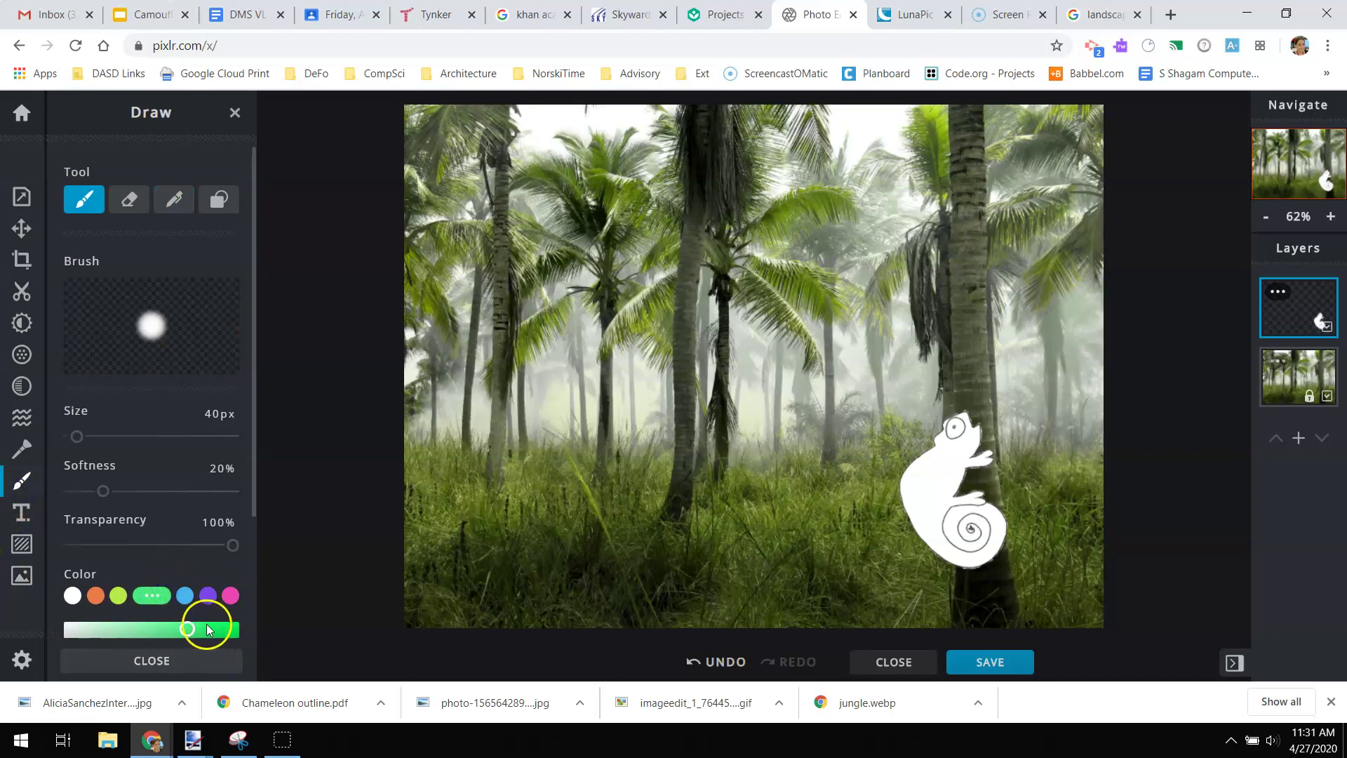
click(122, 595)
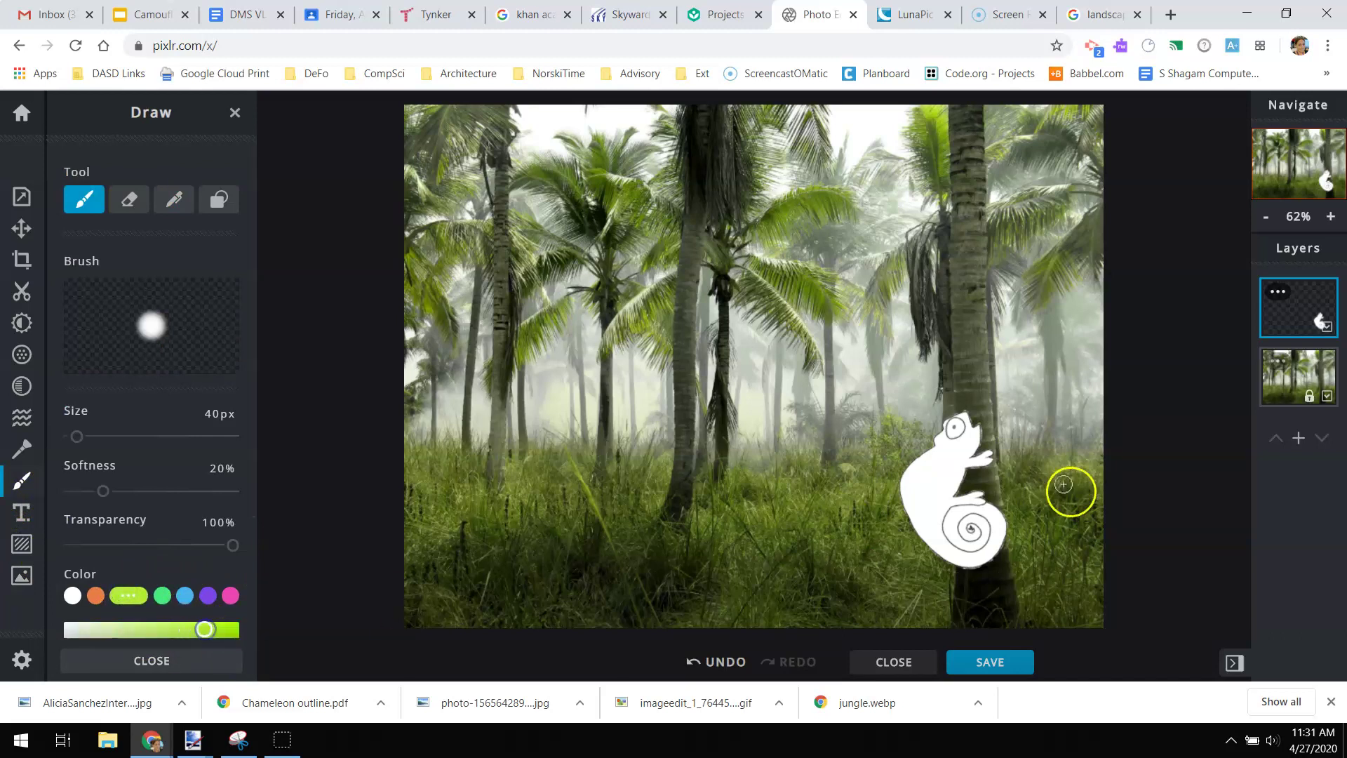
scroll(928, 469, up, 3)
click(1037, 503)
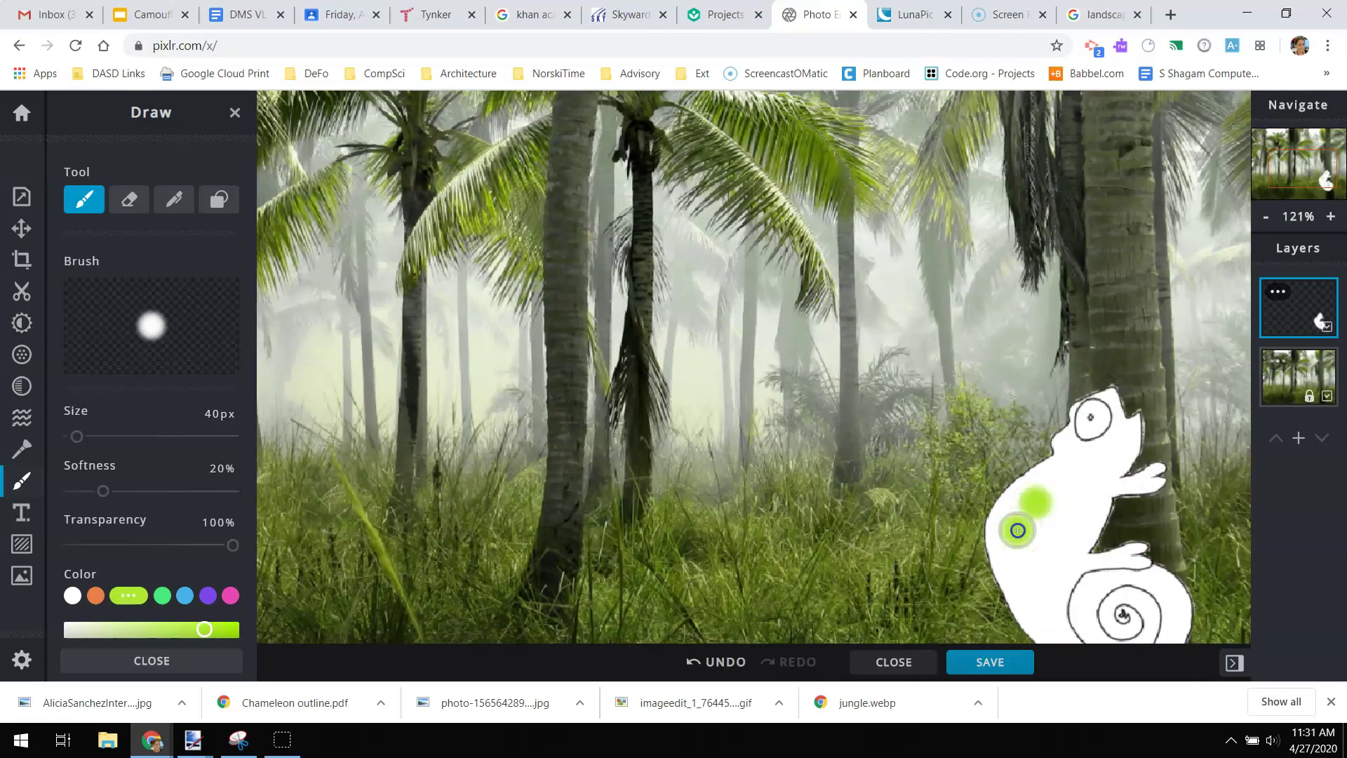
click(1036, 581)
click(1064, 560)
click(1050, 545)
click(1071, 520)
click(1087, 513)
click(1045, 500)
click(1032, 598)
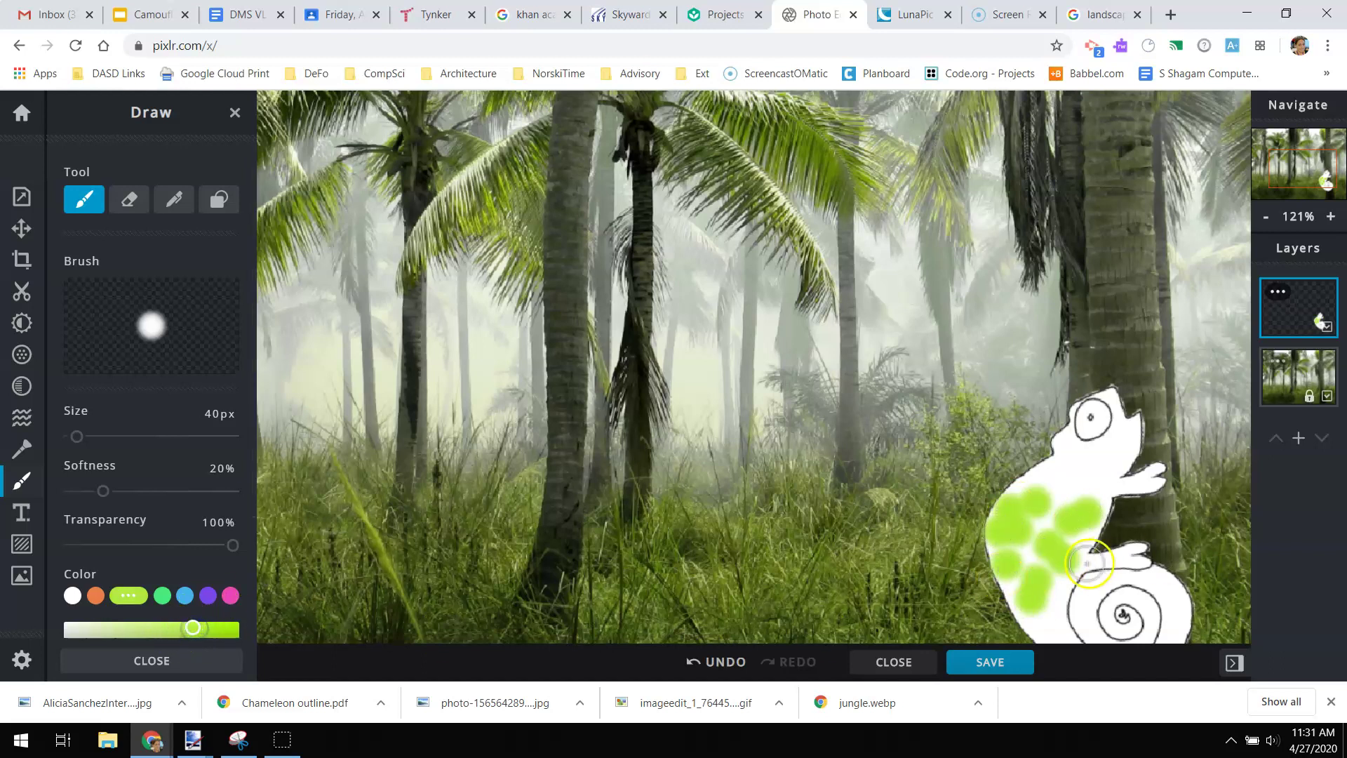
drag(1009, 552, 1044, 531)
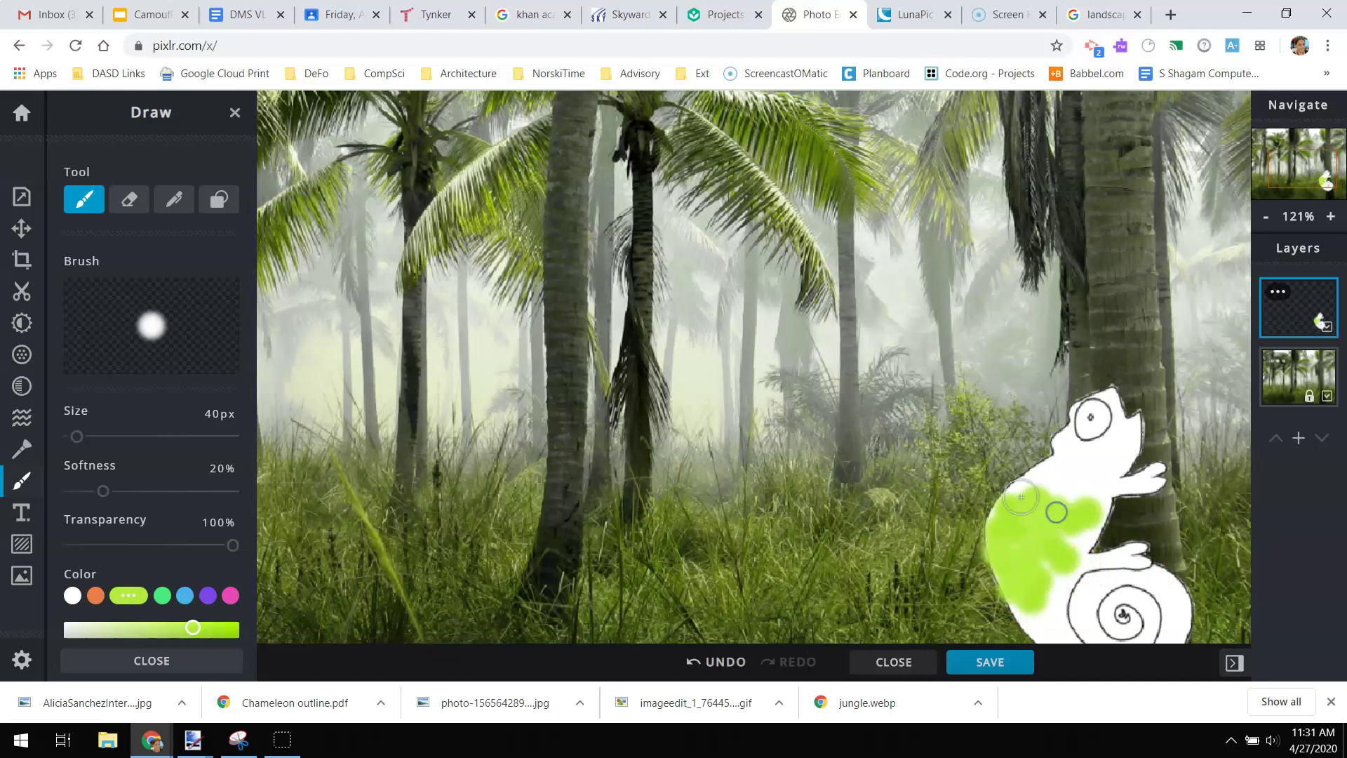
click(1051, 574)
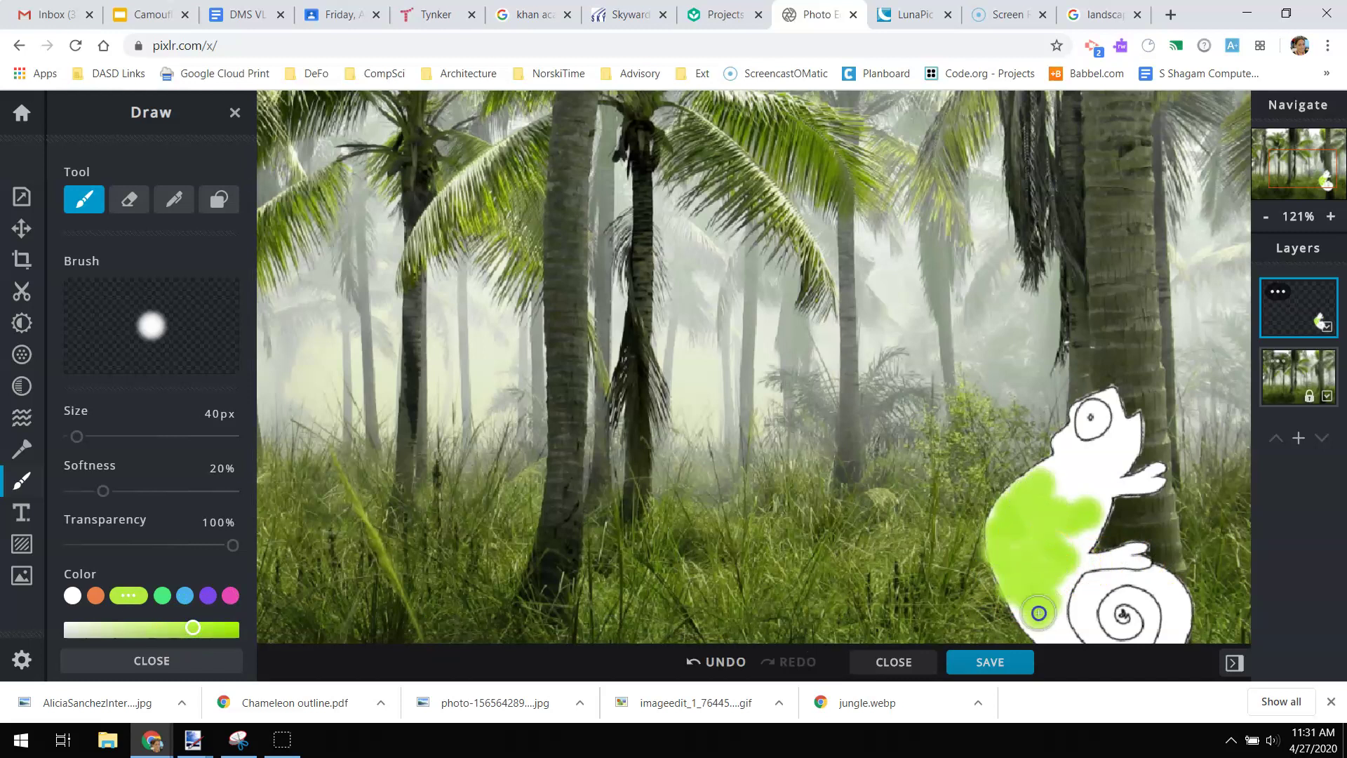
scroll(1118, 538, down, 1)
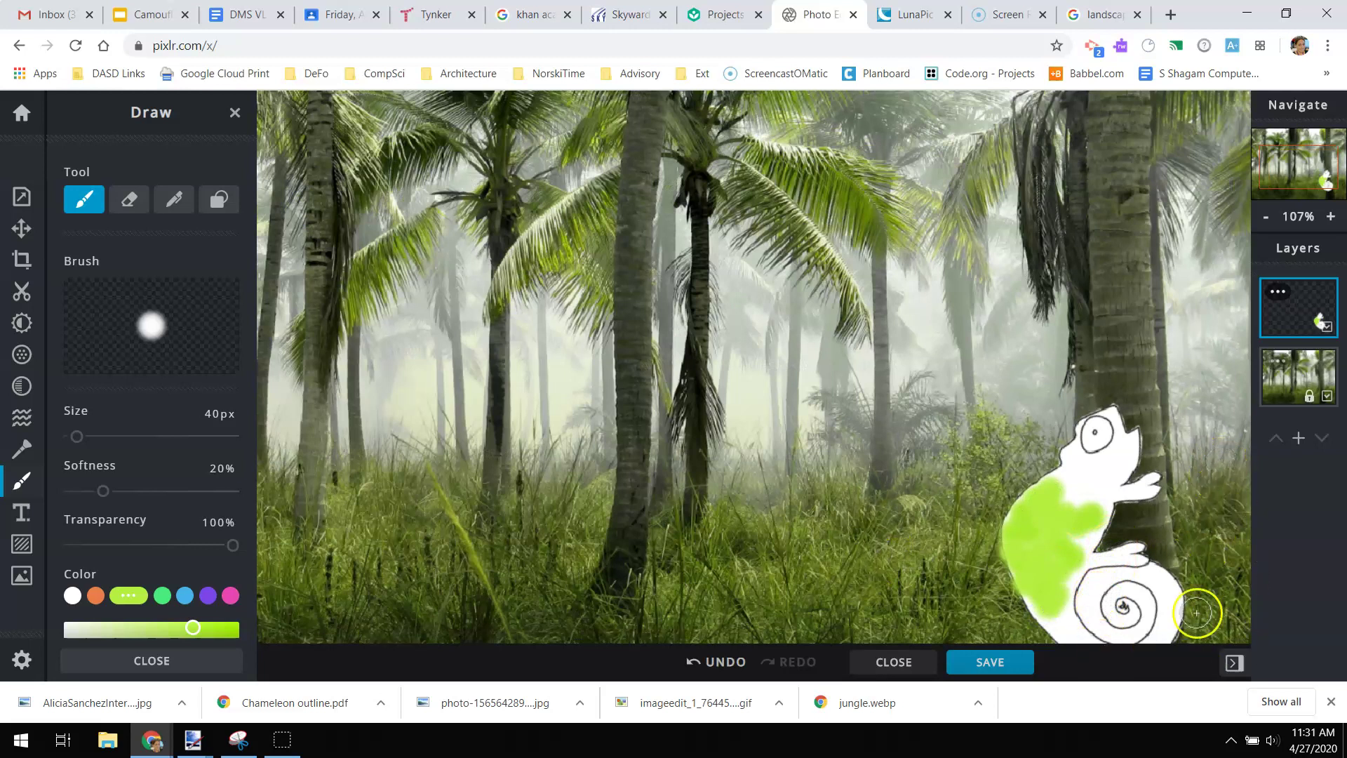
click(1061, 622)
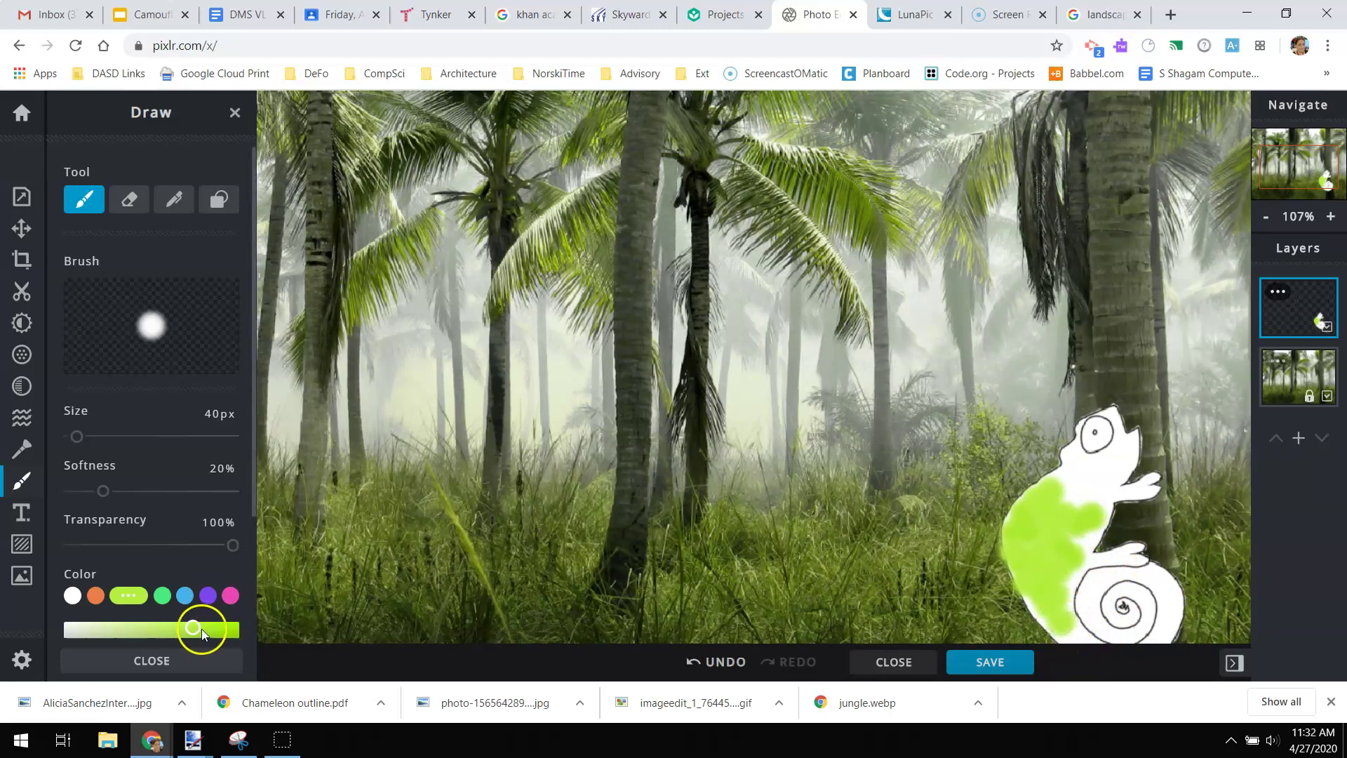
click(165, 598)
scroll(200, 628, down, 3)
drag(200, 485, 203, 527)
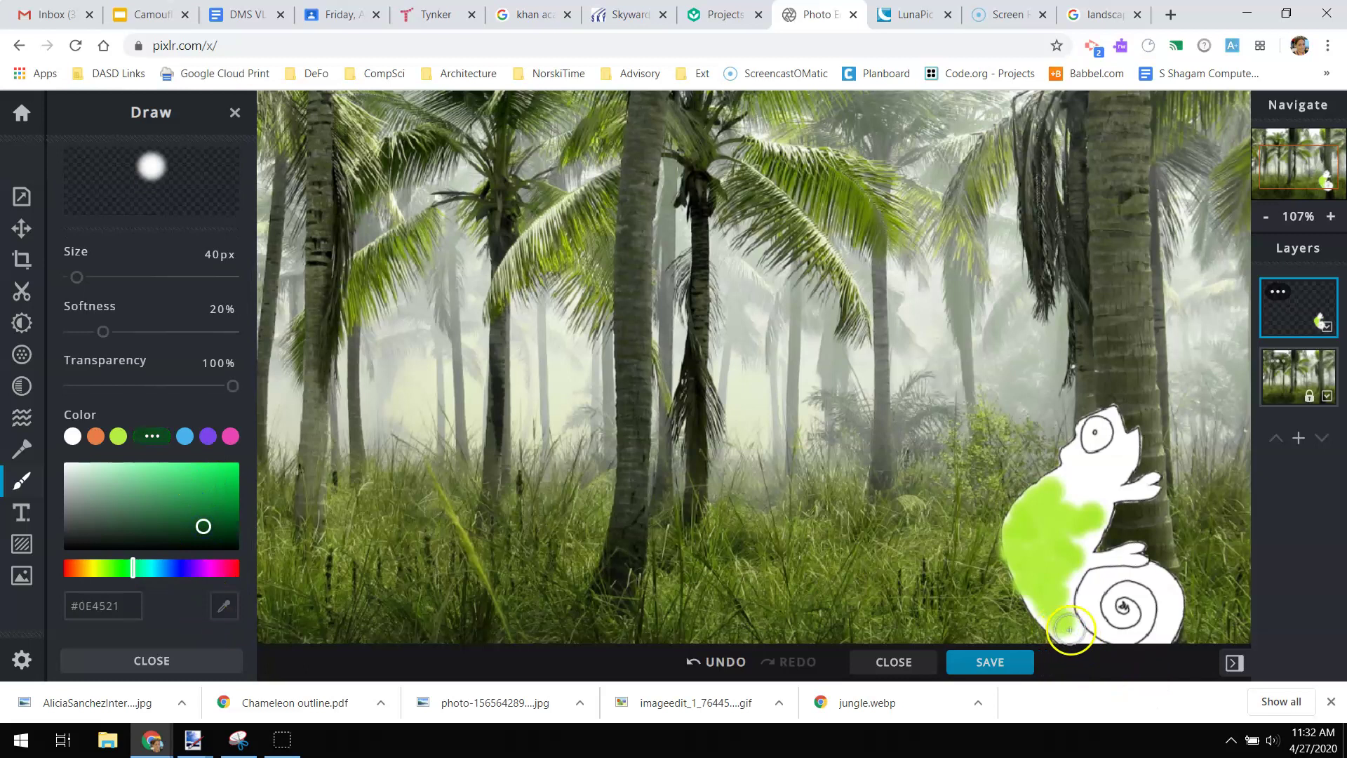
click(28, 483)
click(28, 483)
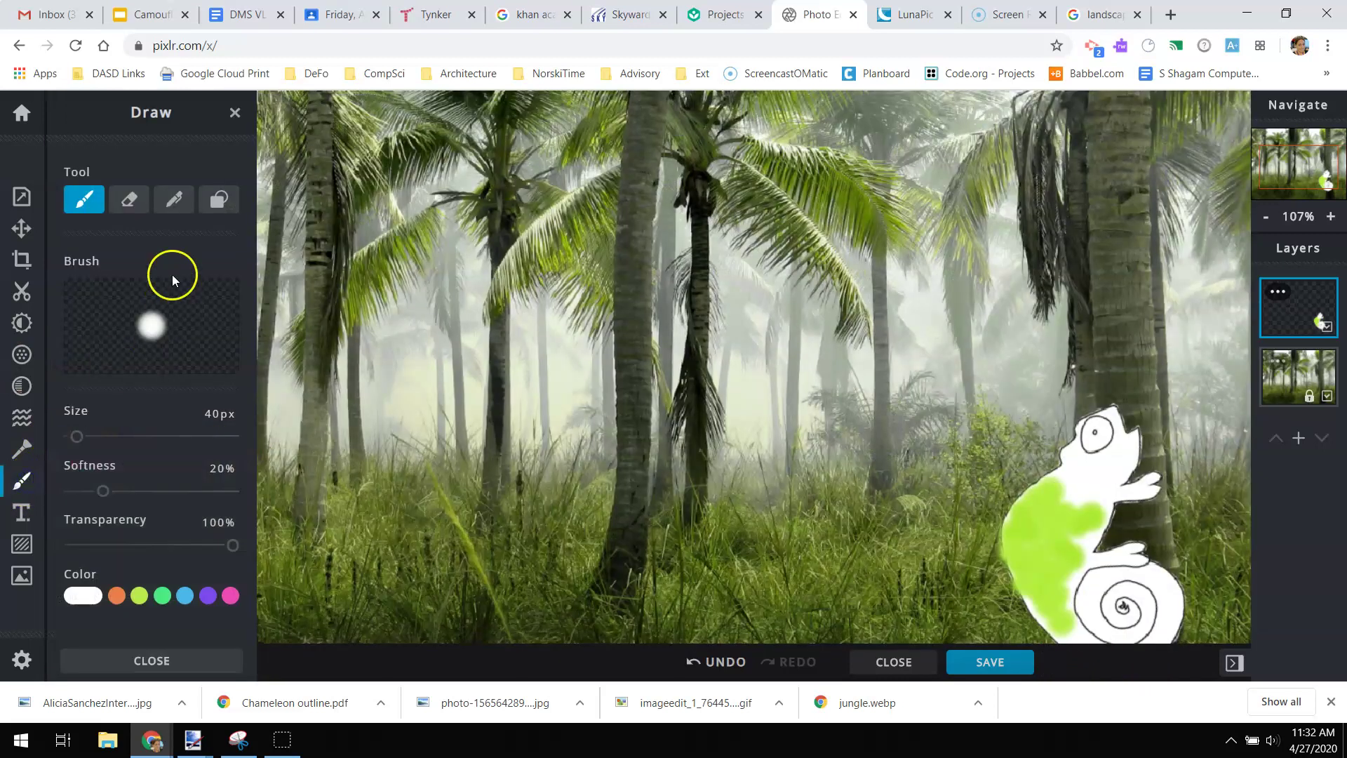
Draw grass-like dark olive green strokes on the chameleon's lower body with the Pen tool, first at size 1 and then at size 3.
click(174, 200)
click(139, 507)
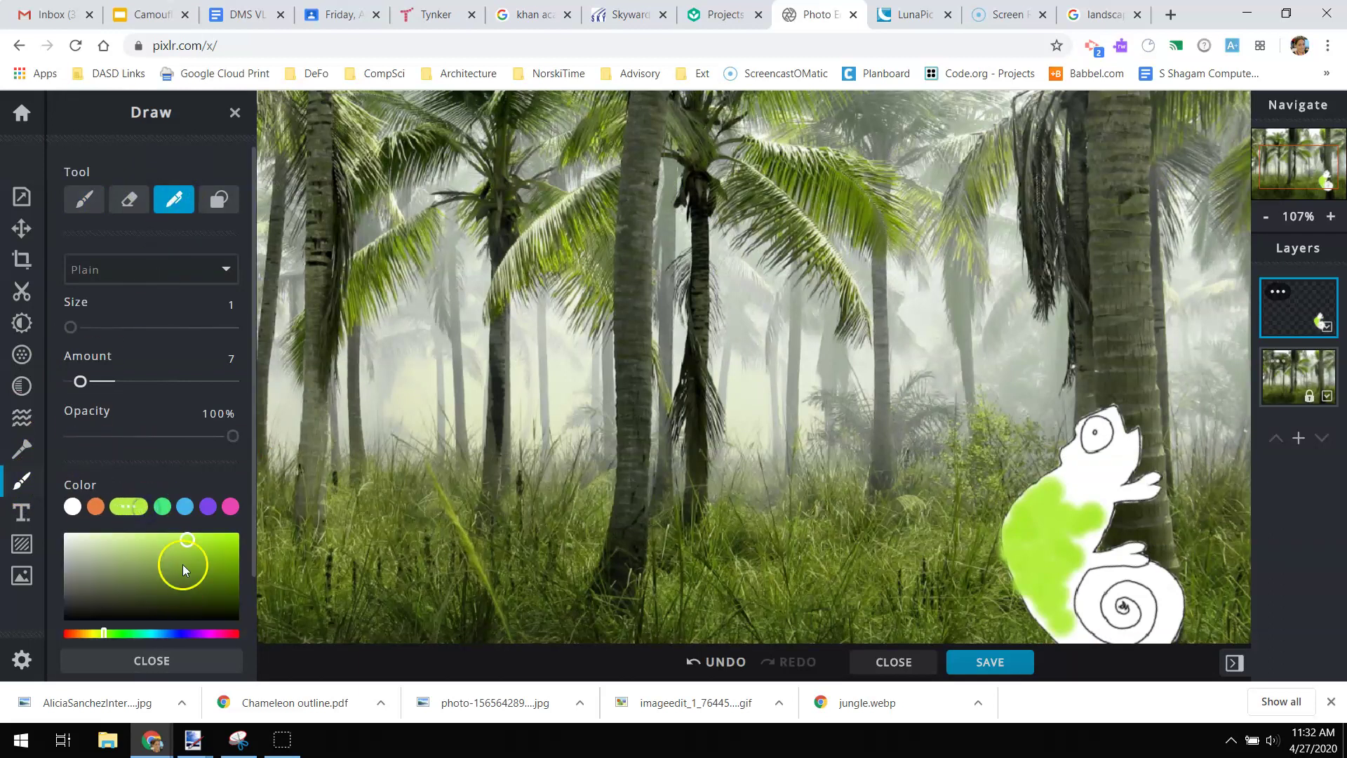
click(211, 585)
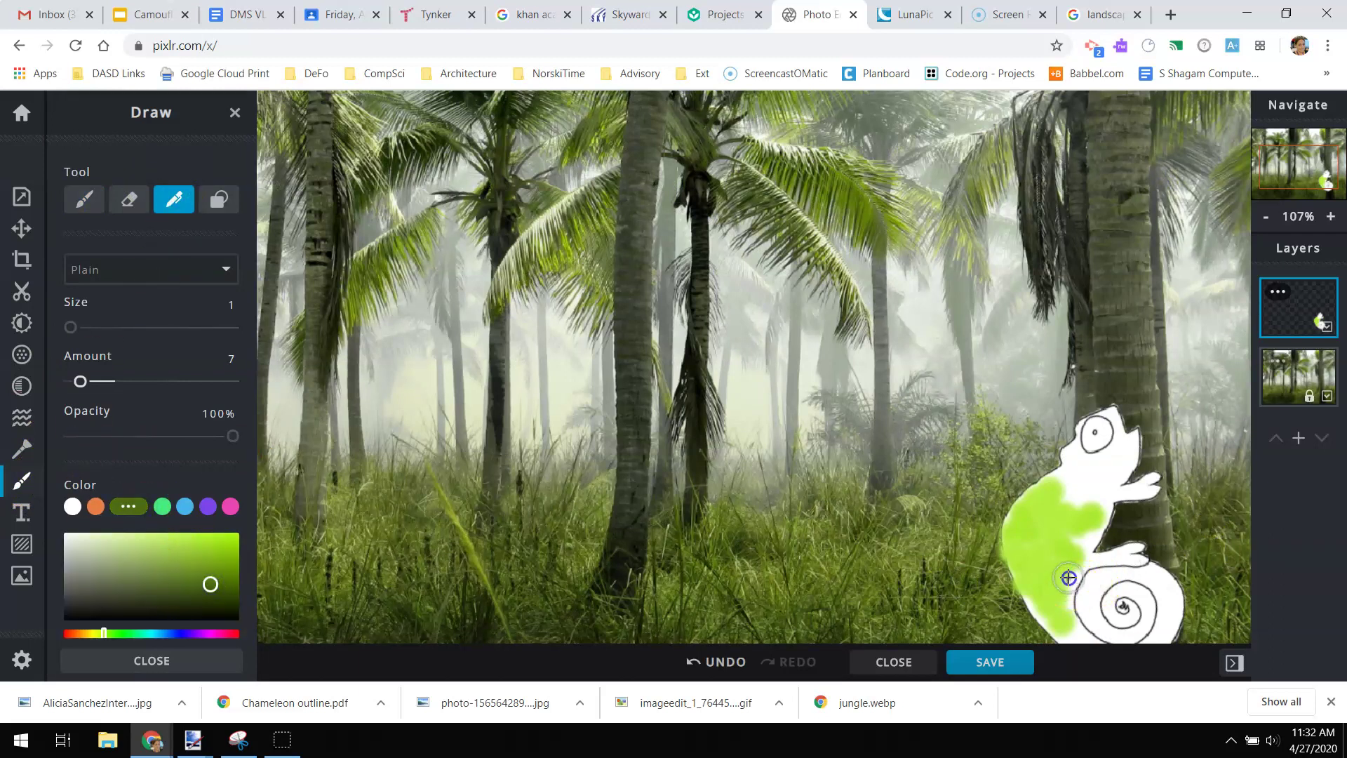
mouse_move(1048, 601)
mouse_down()
mouse_move(1026, 583)
mouse_move(1037, 572)
mouse_move(1026, 556)
mouse_move(1037, 565)
mouse_move(1049, 540)
mouse_move(1036, 611)
mouse_up()
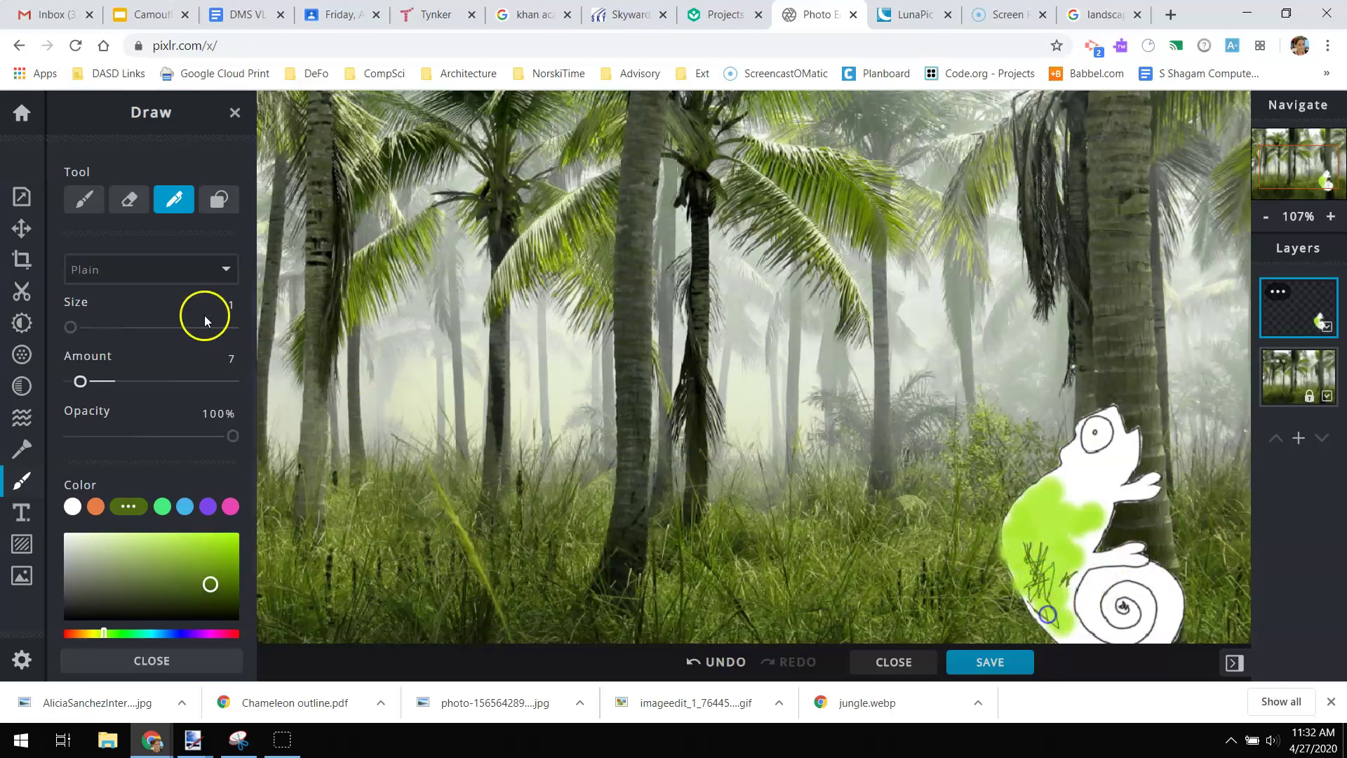
drag(76, 333, 82, 334)
mouse_move(1054, 632)
mouse_down()
mouse_move(1063, 600)
mouse_move(1086, 629)
mouse_up()
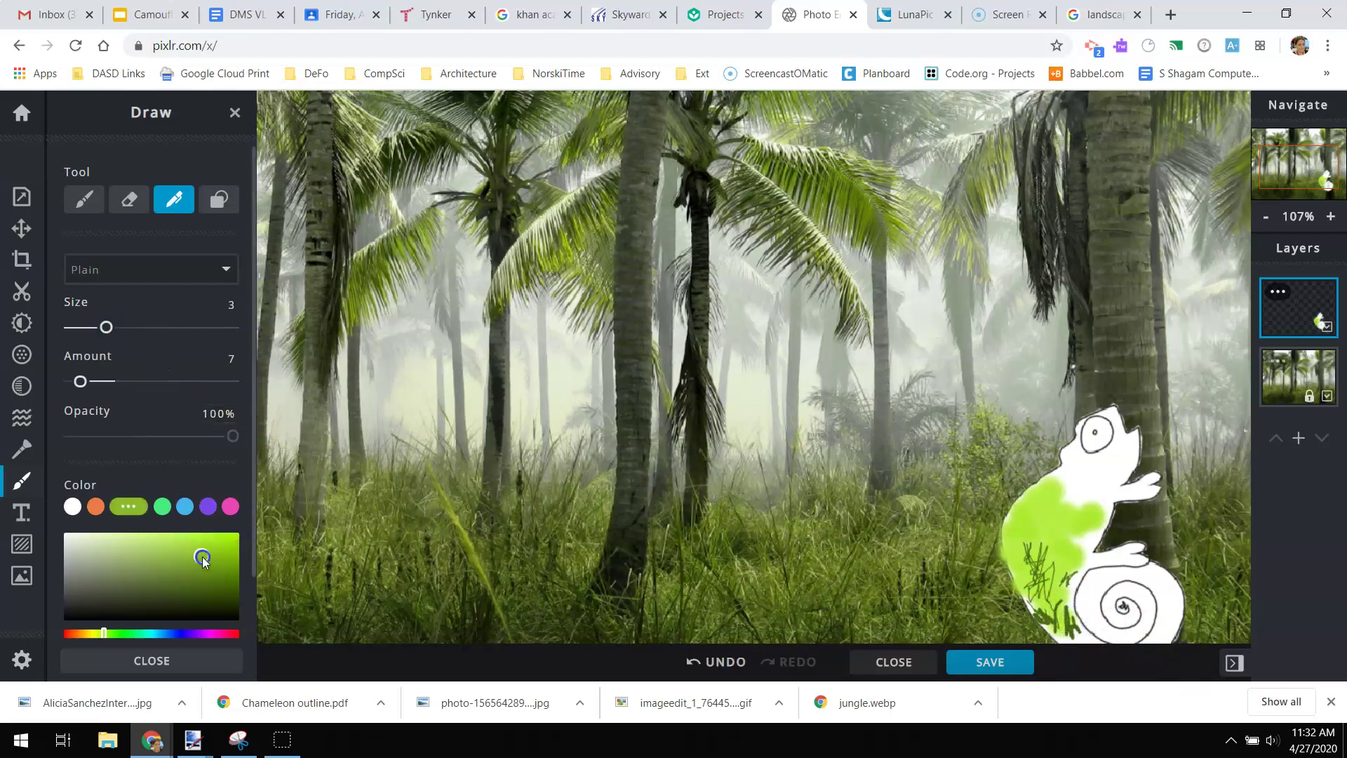
Colour patches of the tail, the head and the front leg in medium green with the Pen tool at size 9.
drag(113, 330, 217, 327)
mouse_move(1091, 592)
mouse_down()
mouse_move(1095, 618)
mouse_move(1123, 629)
mouse_move(1163, 591)
mouse_up()
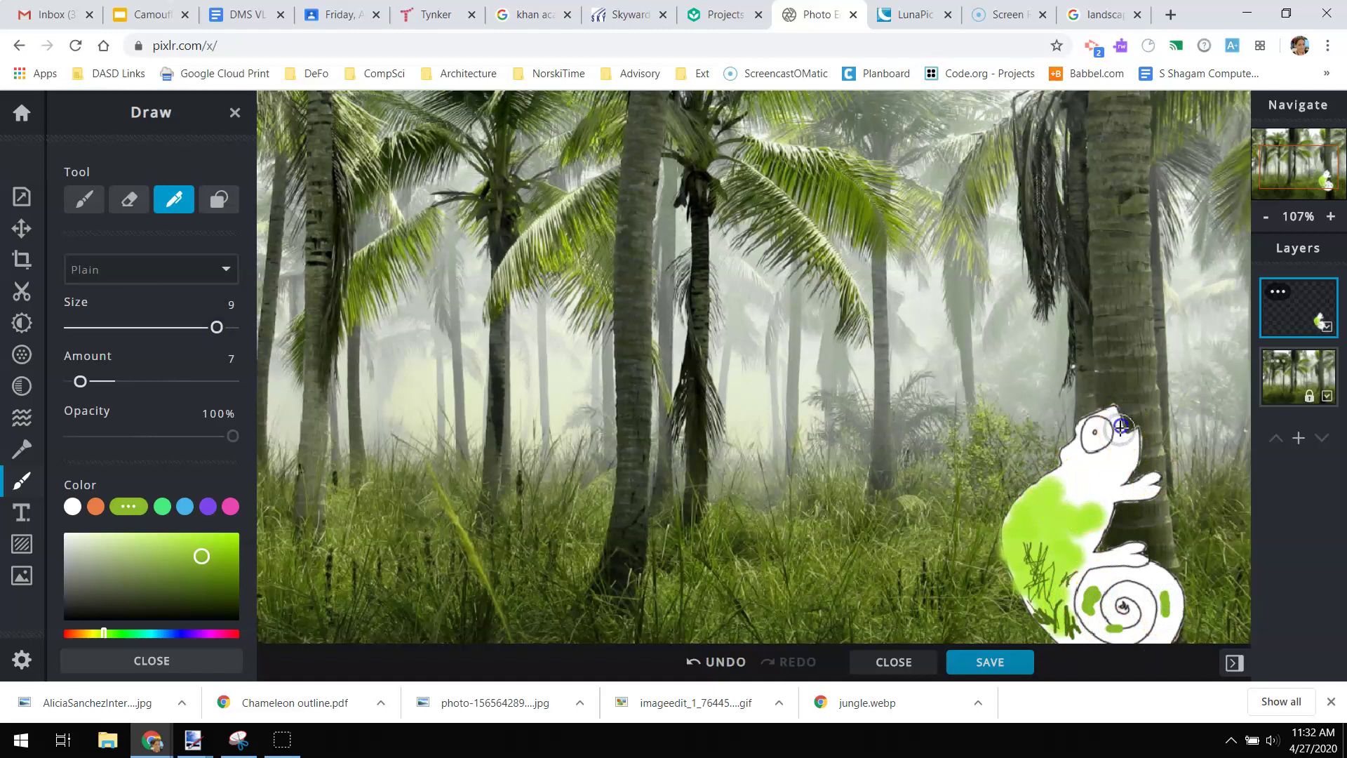
mouse_move(1117, 424)
mouse_down()
mouse_move(1108, 469)
mouse_move(1071, 471)
mouse_move(1118, 471)
mouse_up()
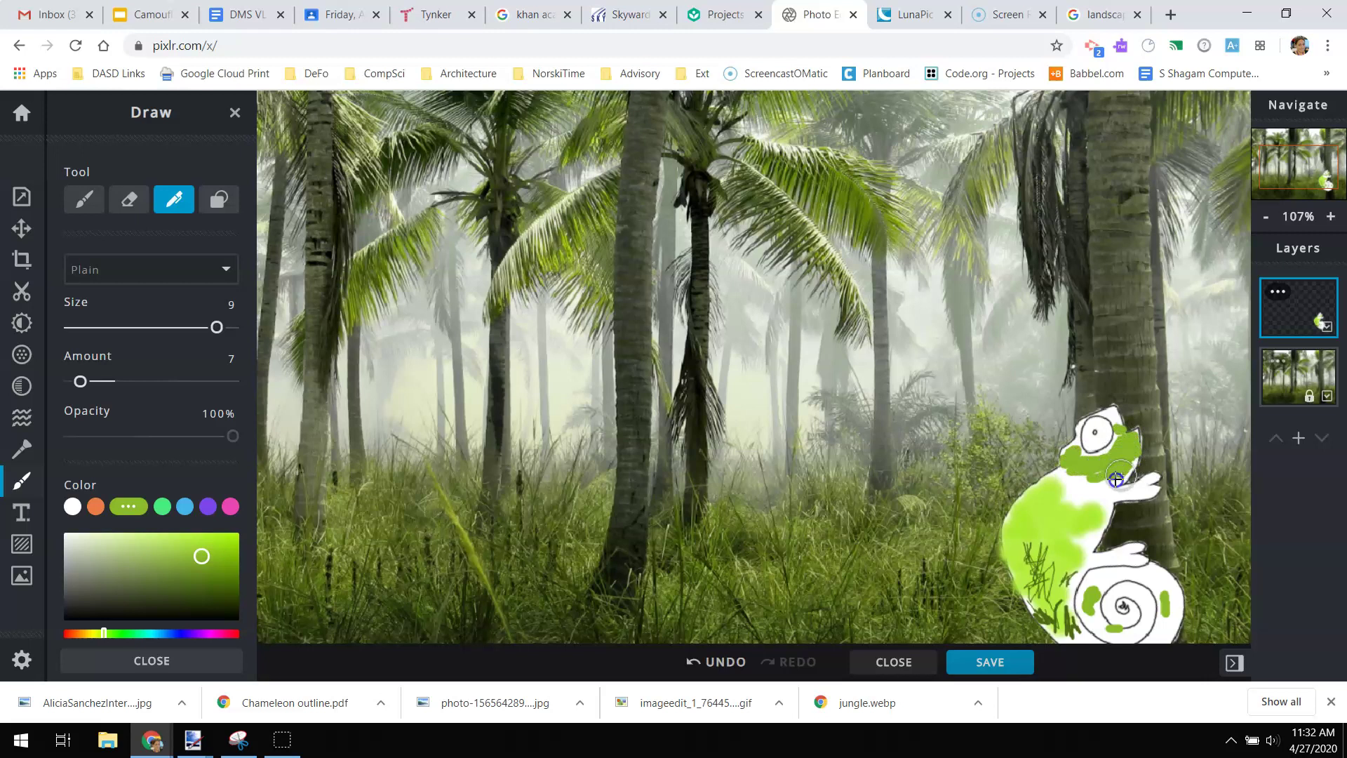
mouse_move(1115, 477)
mouse_down()
mouse_move(1157, 478)
mouse_move(1138, 486)
mouse_move(1154, 493)
mouse_move(1110, 499)
mouse_move(1063, 472)
mouse_move(1114, 428)
mouse_move(1111, 413)
mouse_move(1116, 429)
mouse_move(934, 466)
mouse_move(1081, 433)
mouse_up()
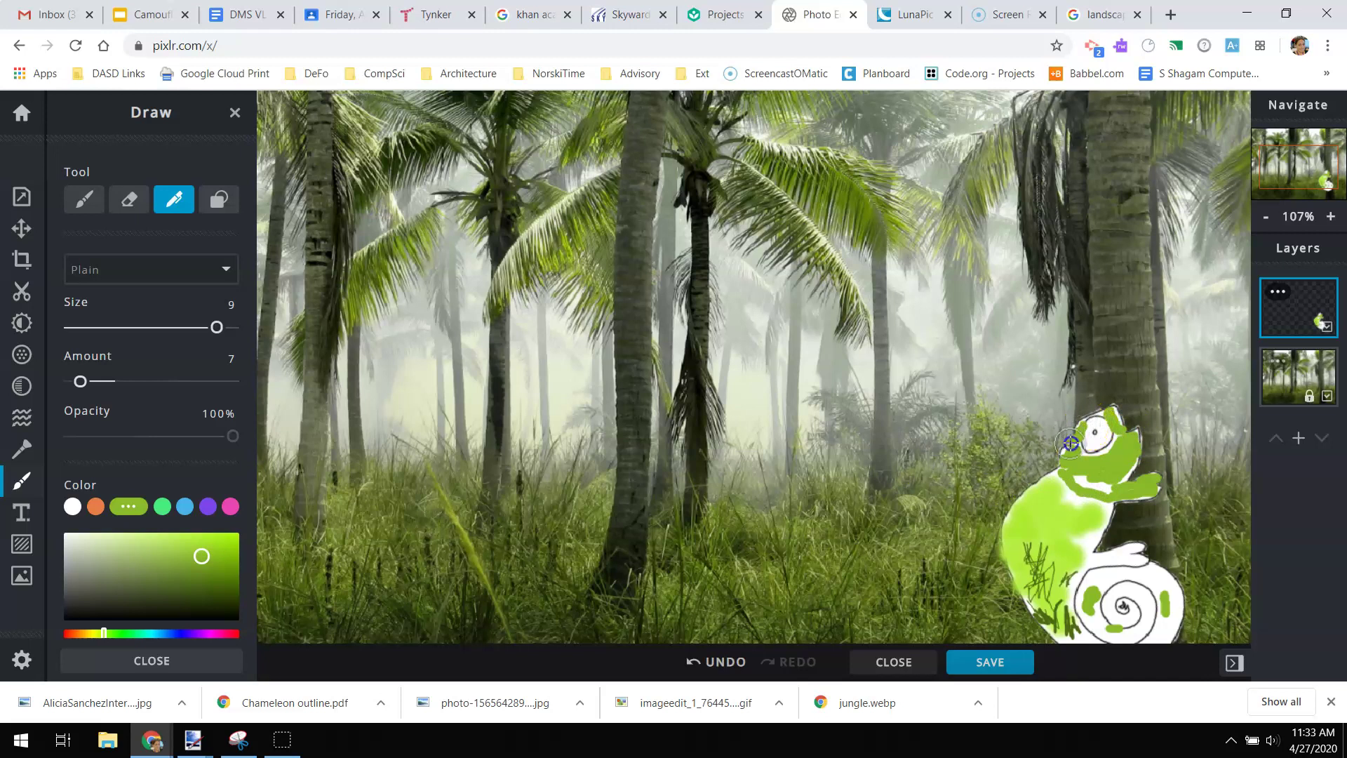
scroll(1095, 456, down, 5)
scroll(826, 459, up, 2)
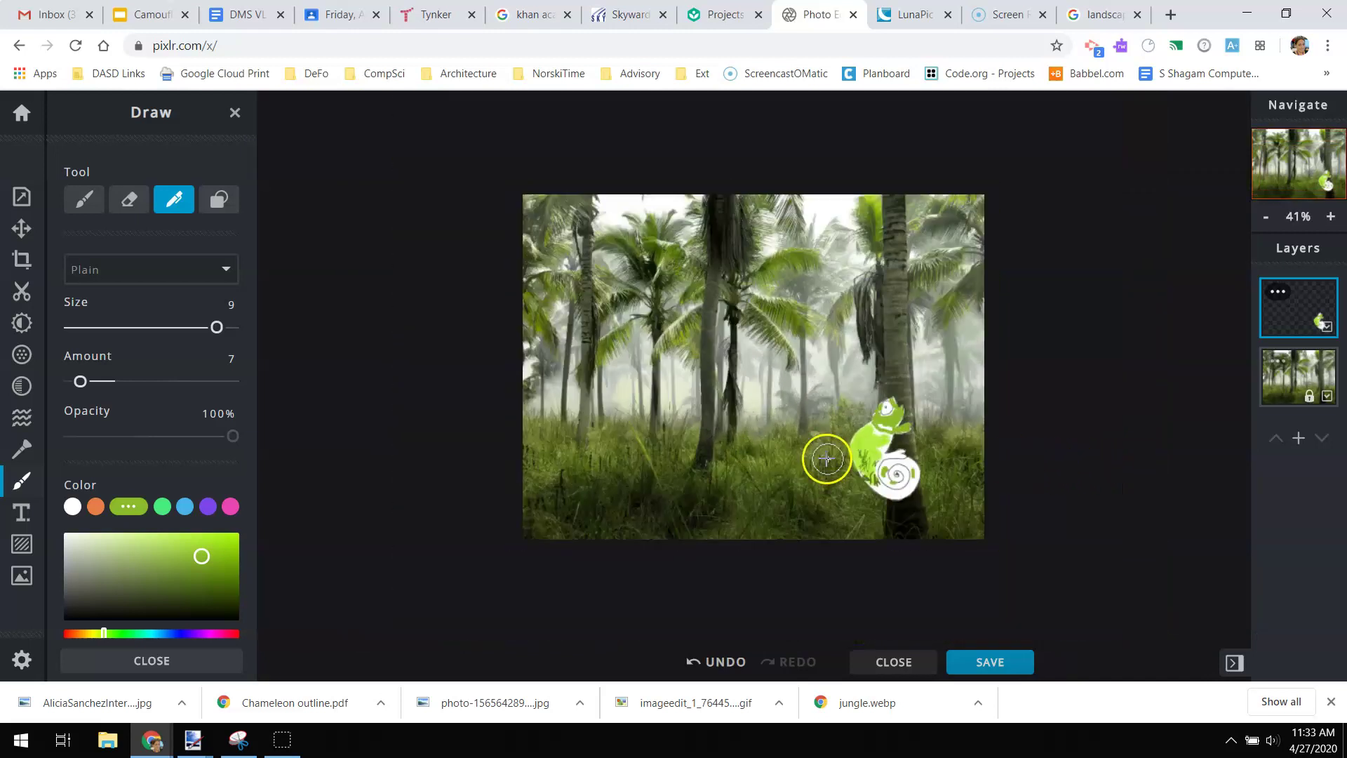
scroll(826, 458, up, 3)
scroll(1101, 554, down, 1)
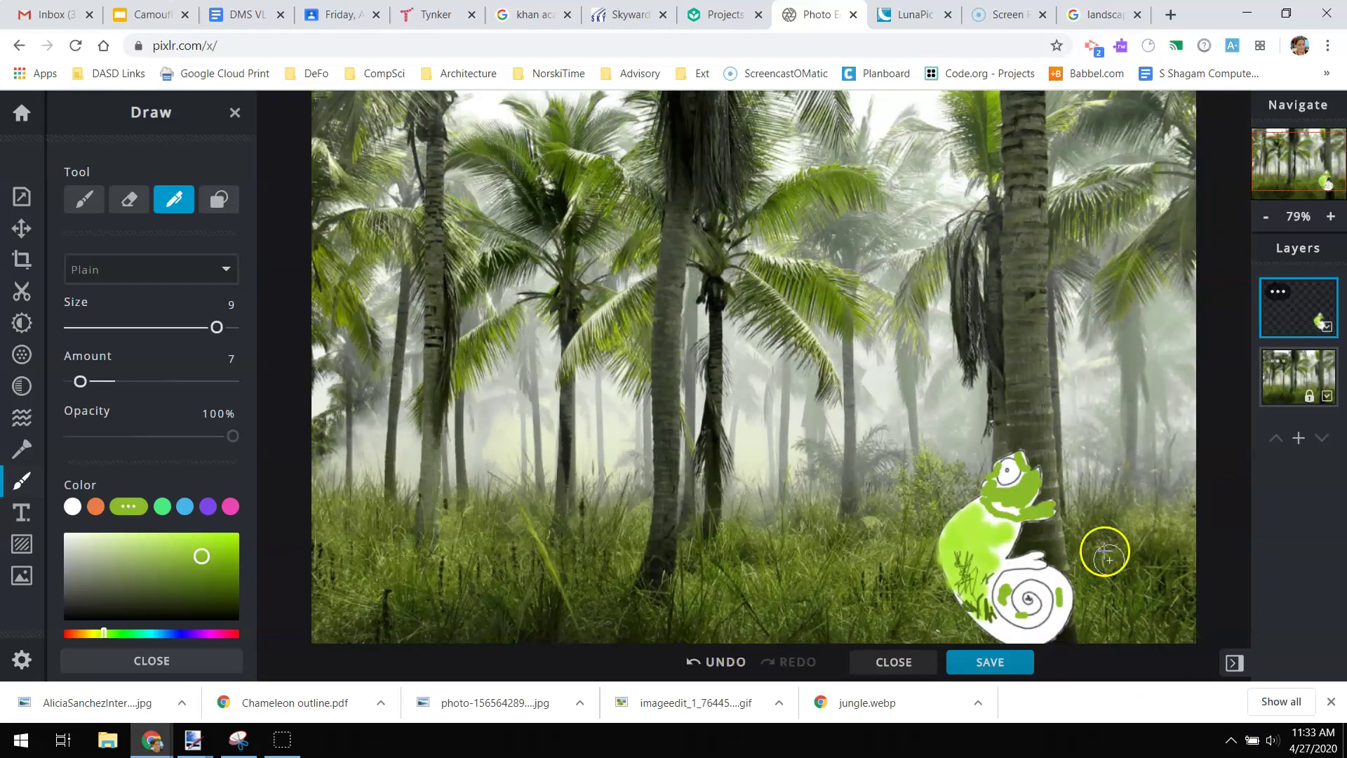
click(1054, 622)
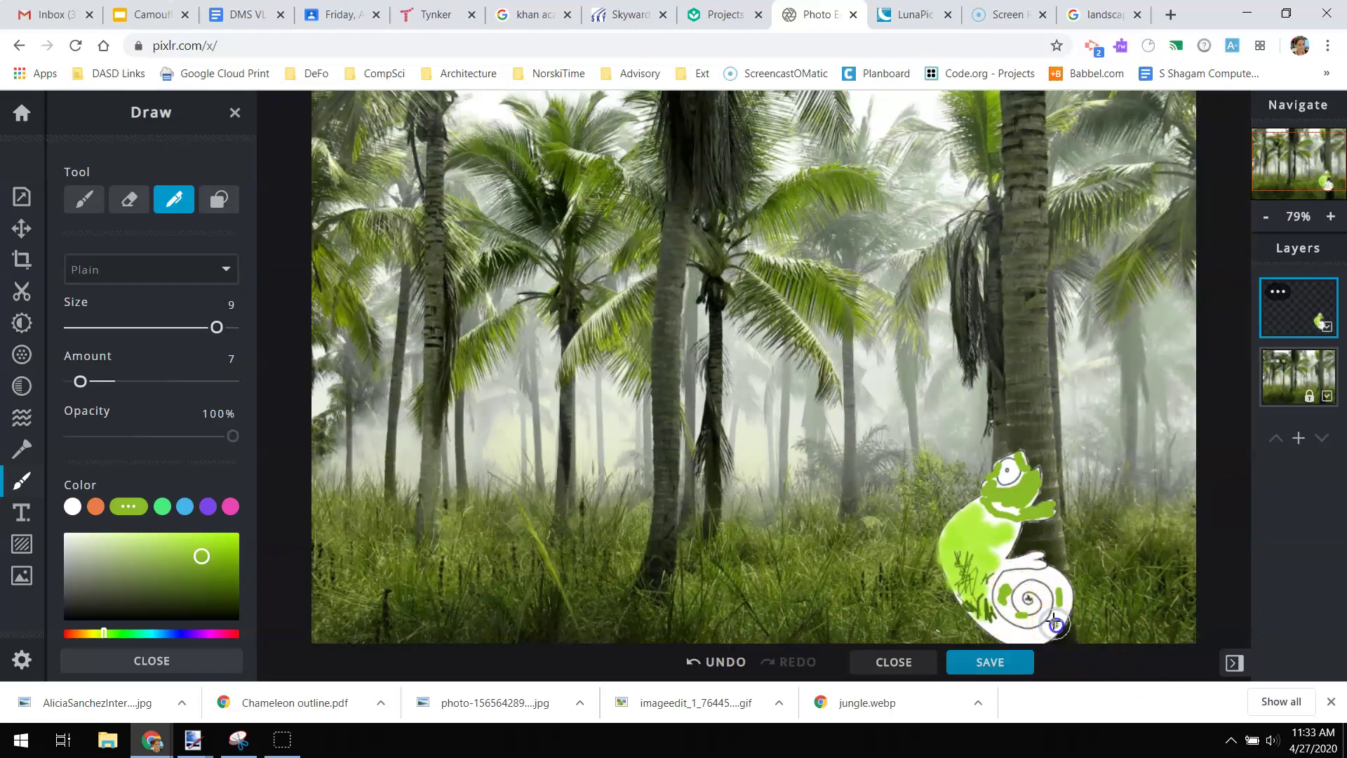
Paint lime green over the lower body and around the tail's outer edge with a 26 px brush at 64% softness.
click(22, 481)
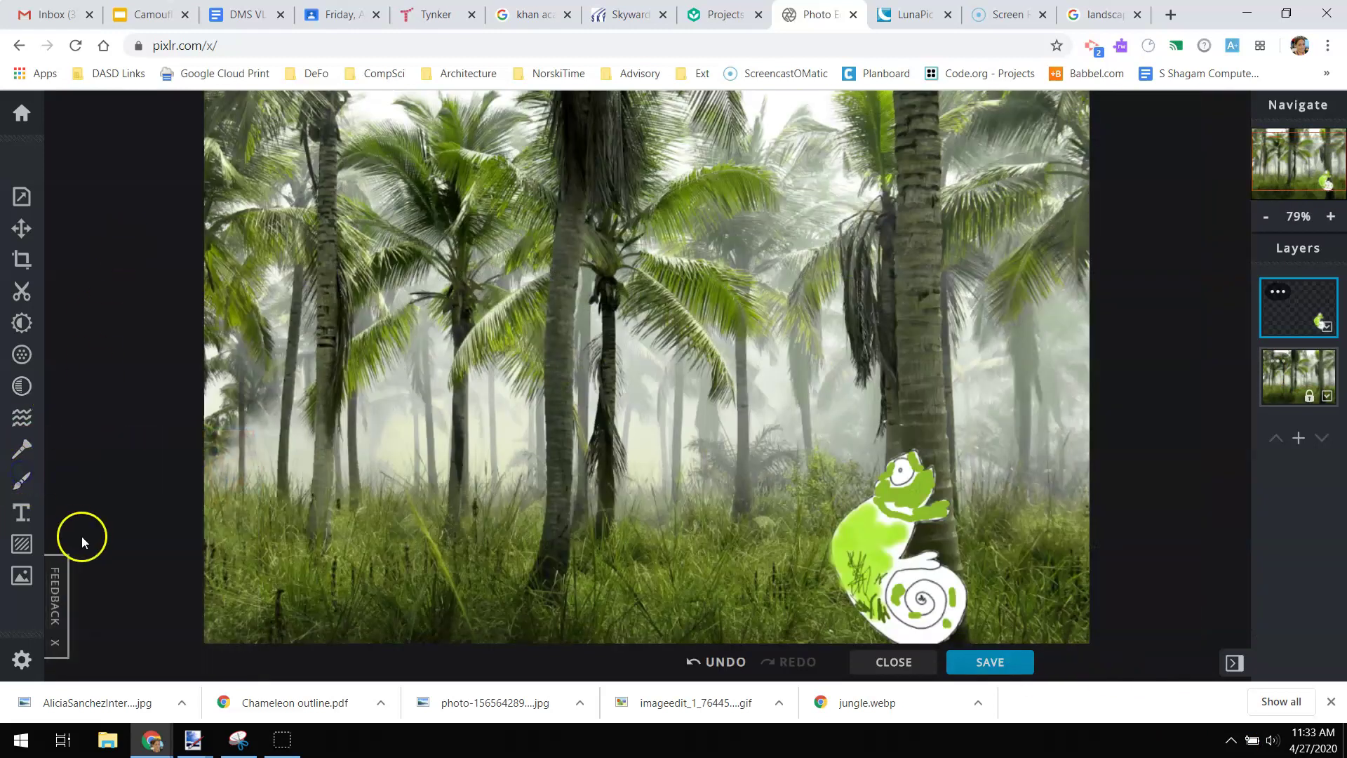
click(22, 481)
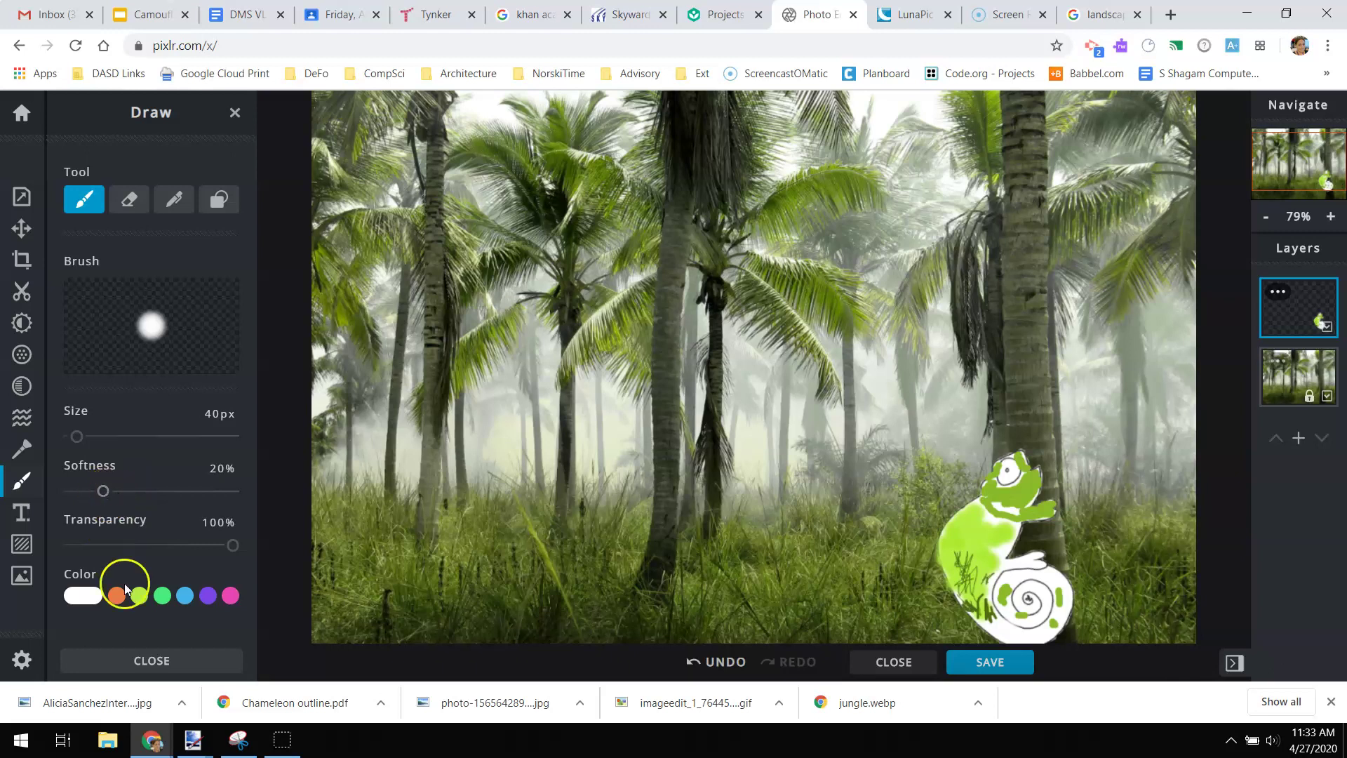
click(140, 596)
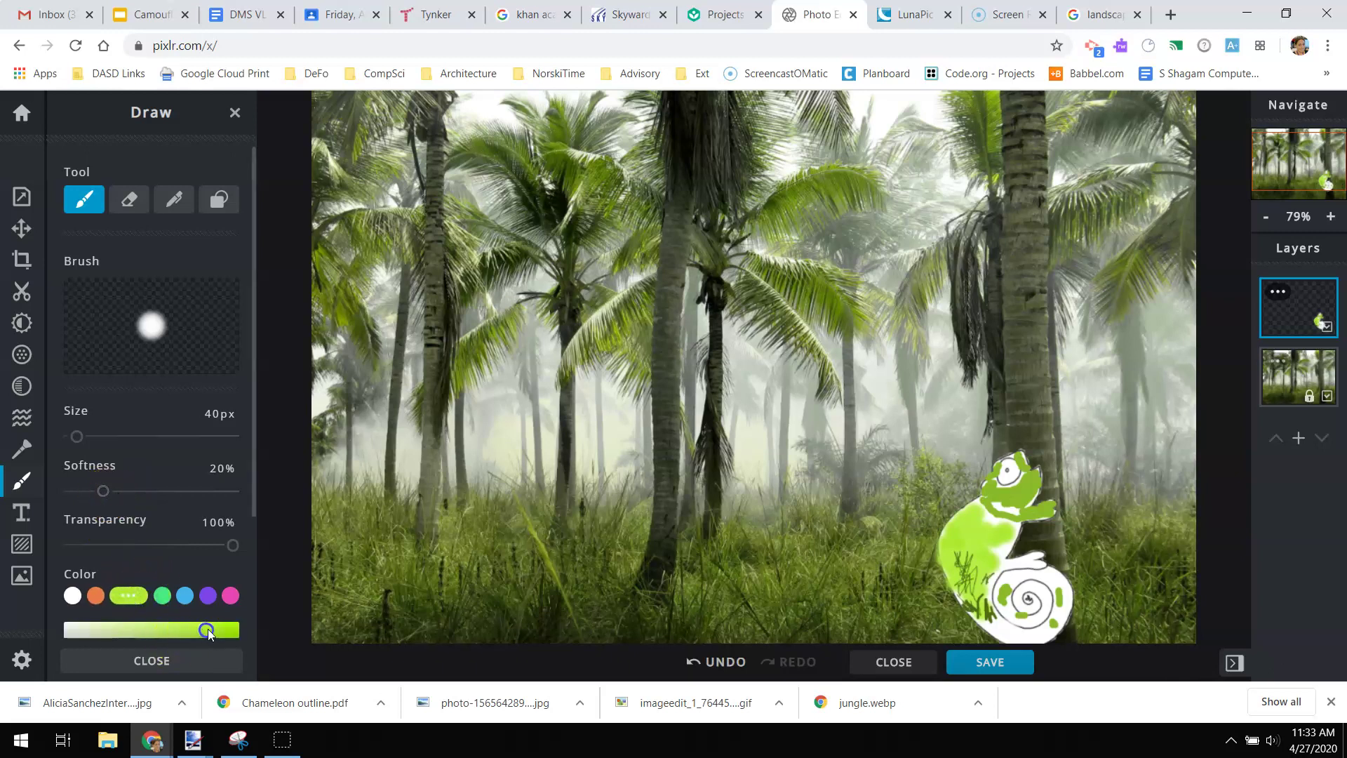
drag(104, 490, 109, 490)
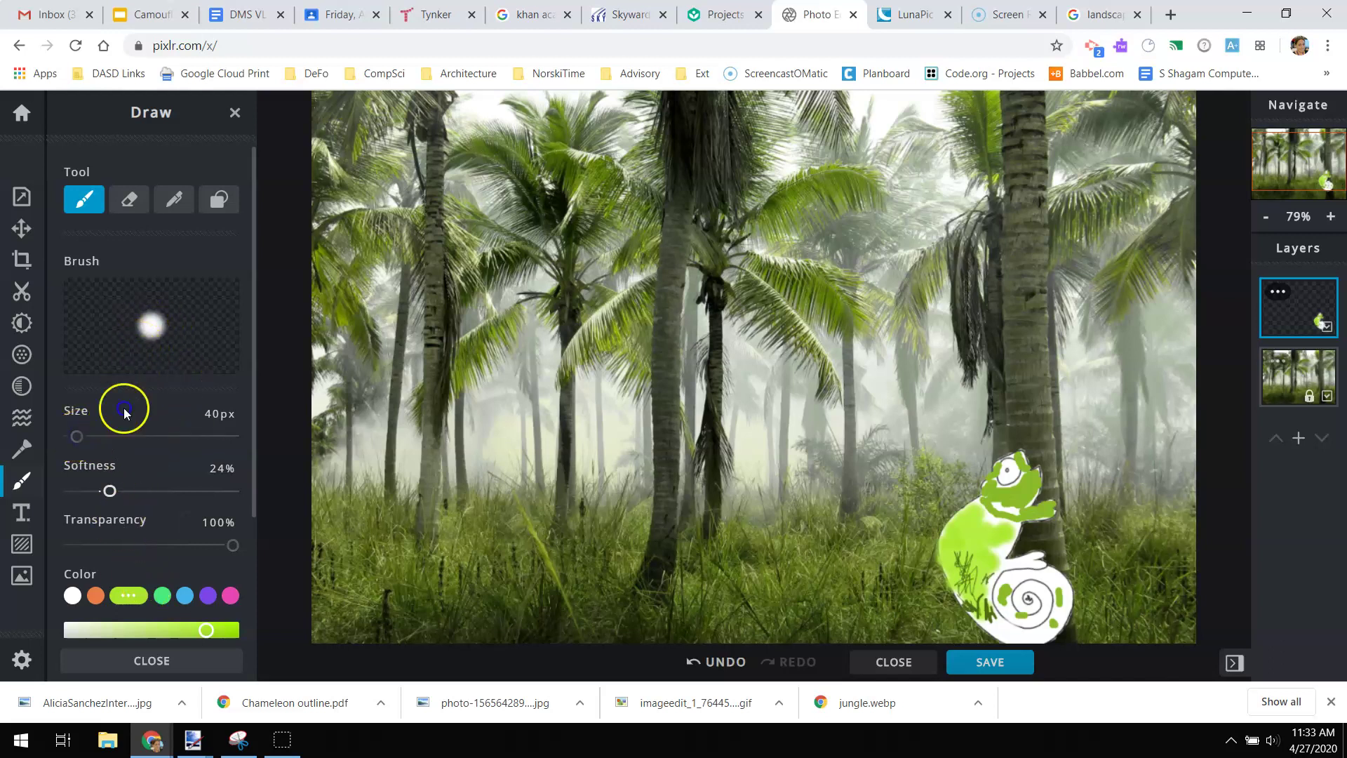
mouse_move(78, 437)
mouse_down()
mouse_move(120, 439)
mouse_move(81, 441)
mouse_up()
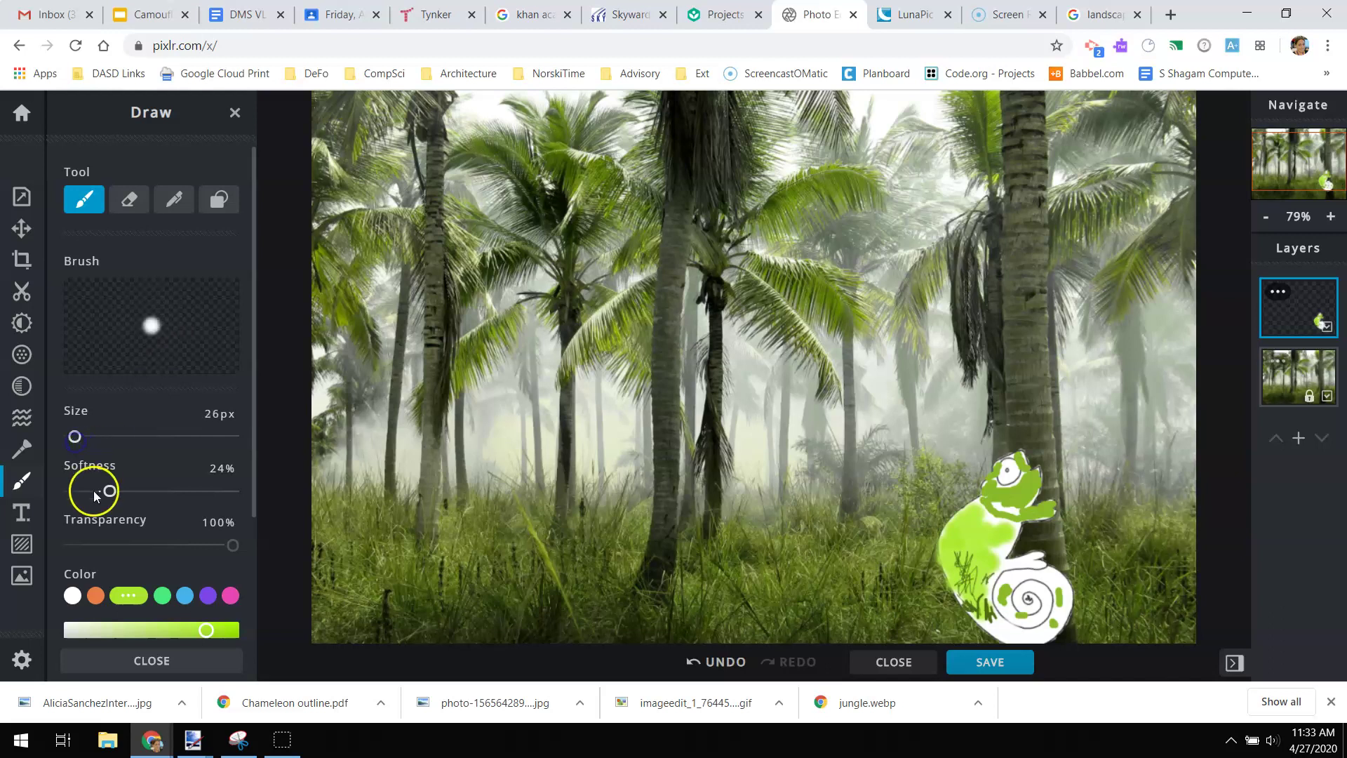
drag(109, 491, 160, 490)
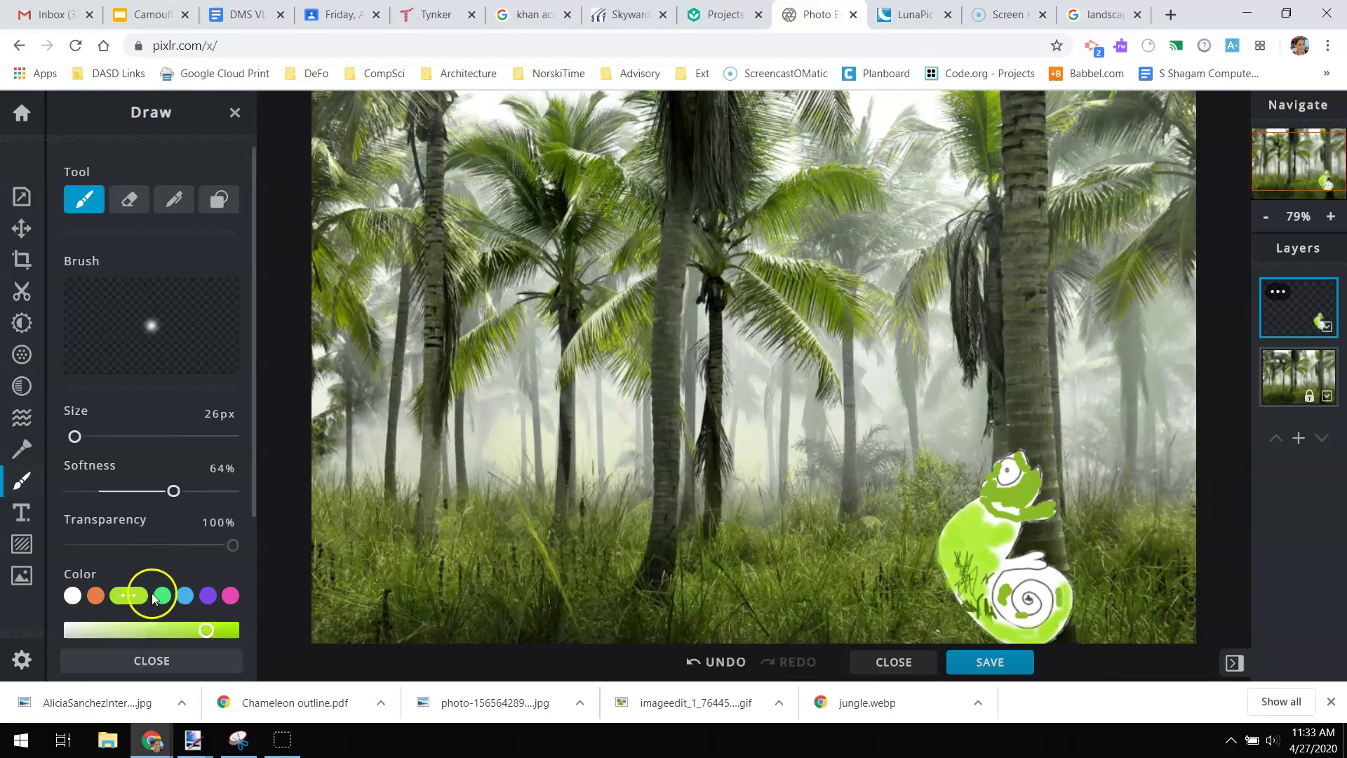
Shade the hind leg, tail, head and belly in olive green #5A7B19 with the 26 px soft brush.
click(202, 630)
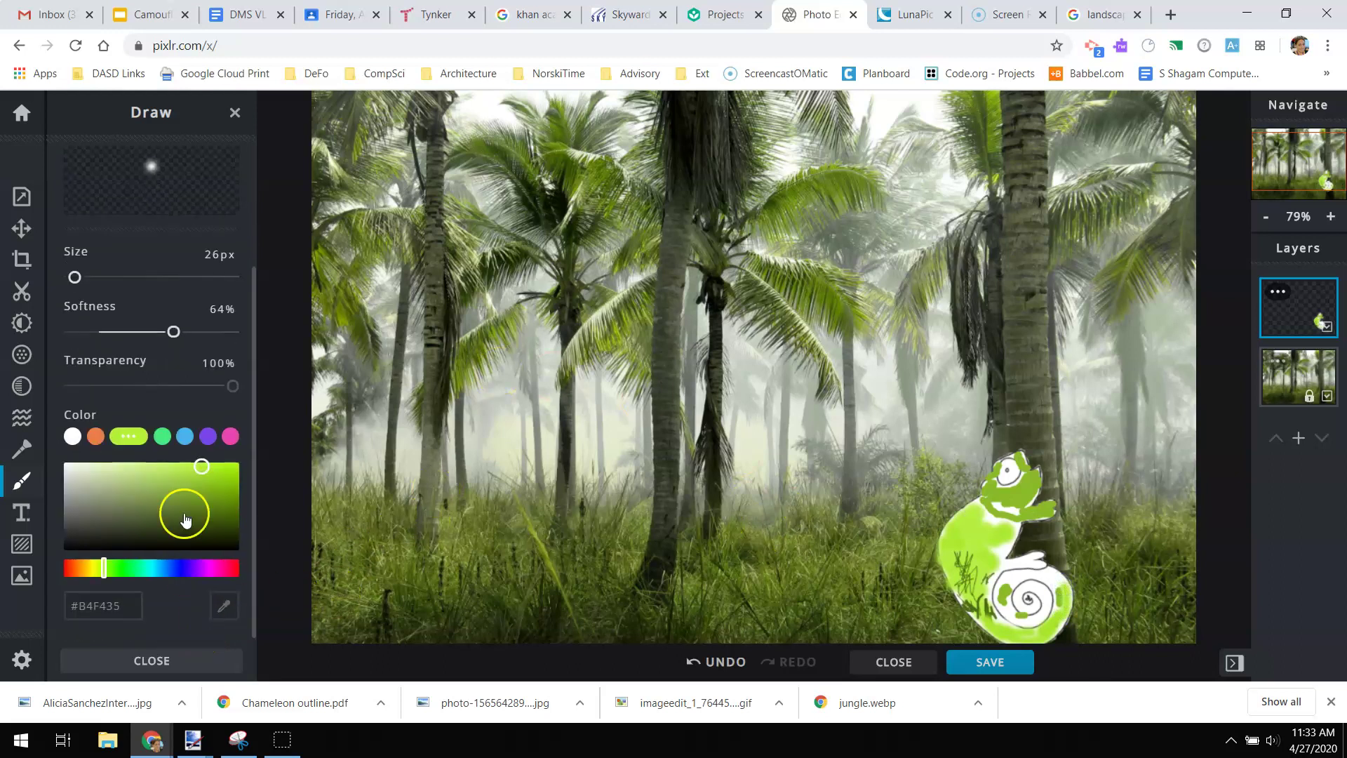
drag(200, 520, 203, 508)
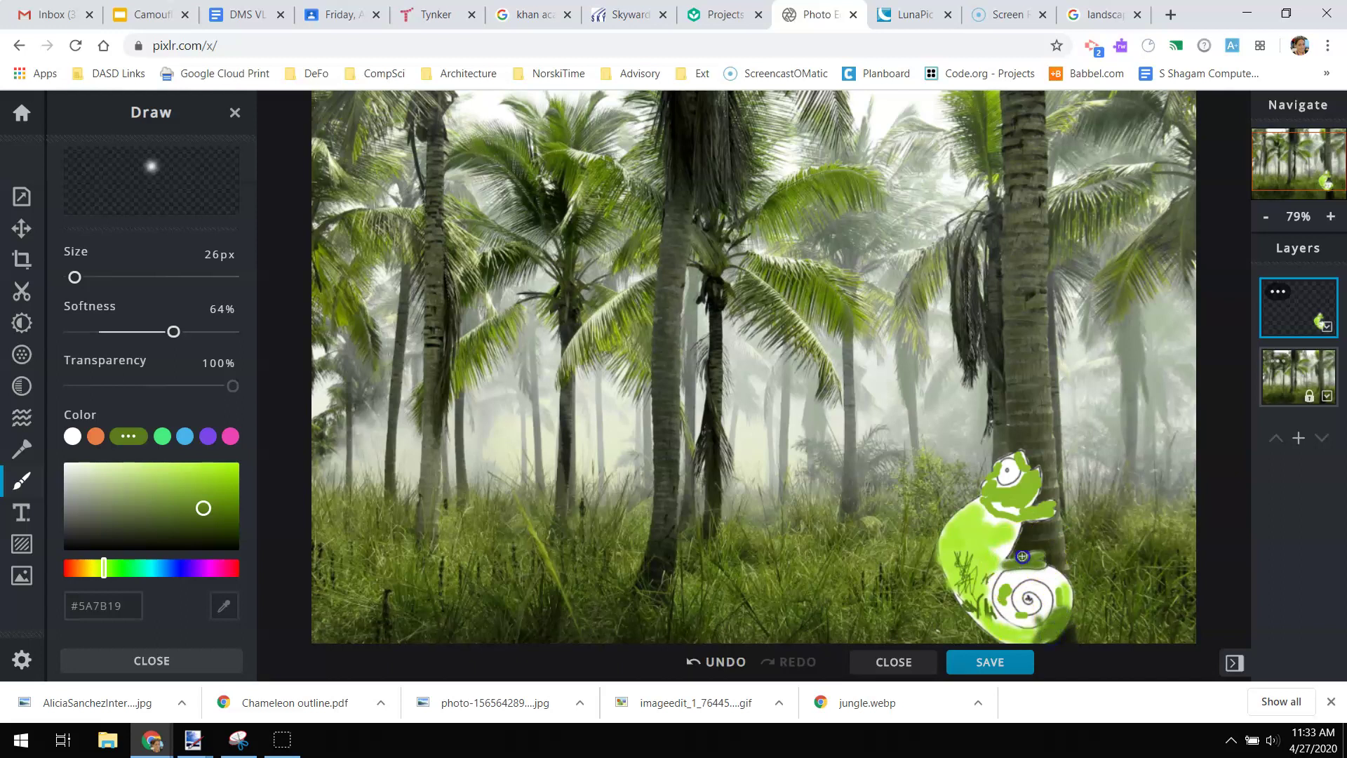
mouse_move(1005, 562)
mouse_down()
mouse_move(1028, 583)
mouse_move(1065, 579)
mouse_up()
drag(1008, 582, 1054, 594)
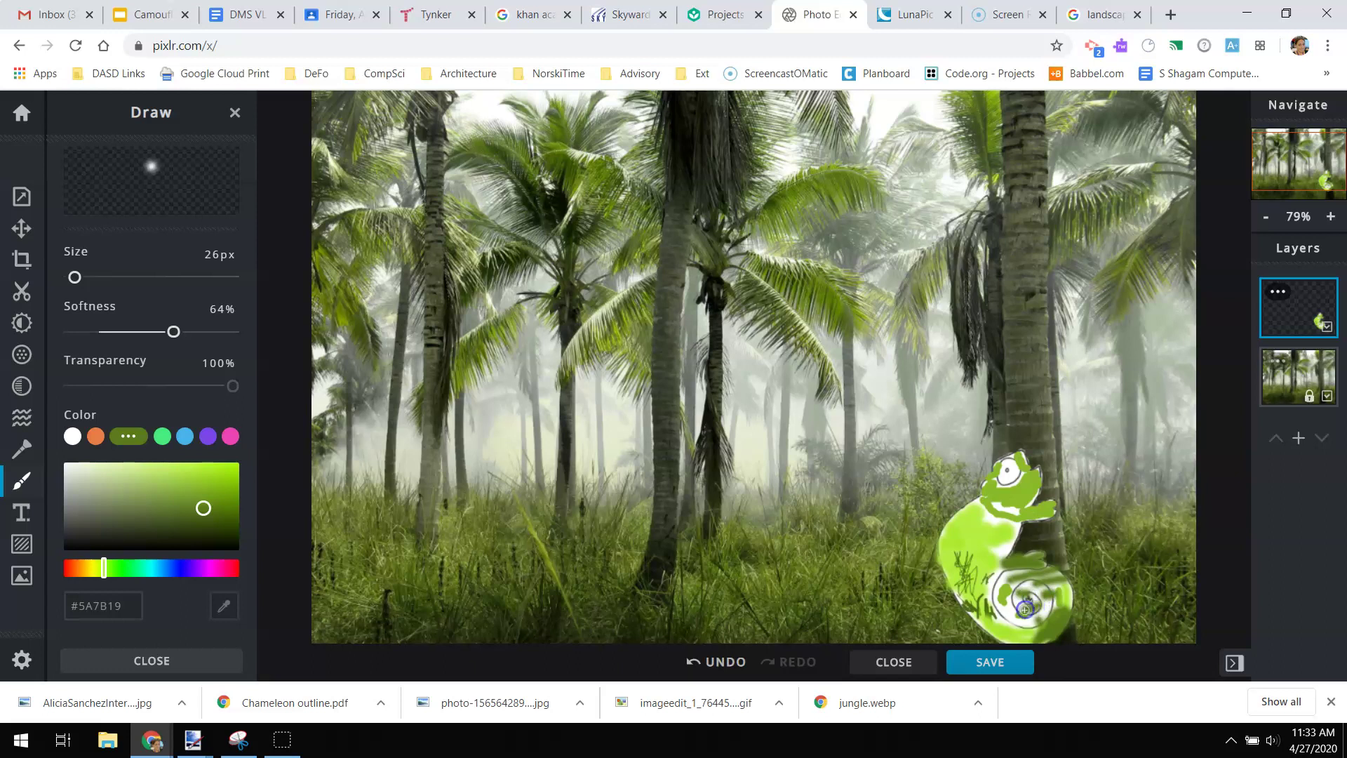
mouse_move(1041, 616)
mouse_down()
mouse_move(1049, 589)
mouse_move(1033, 593)
mouse_move(1010, 531)
mouse_up()
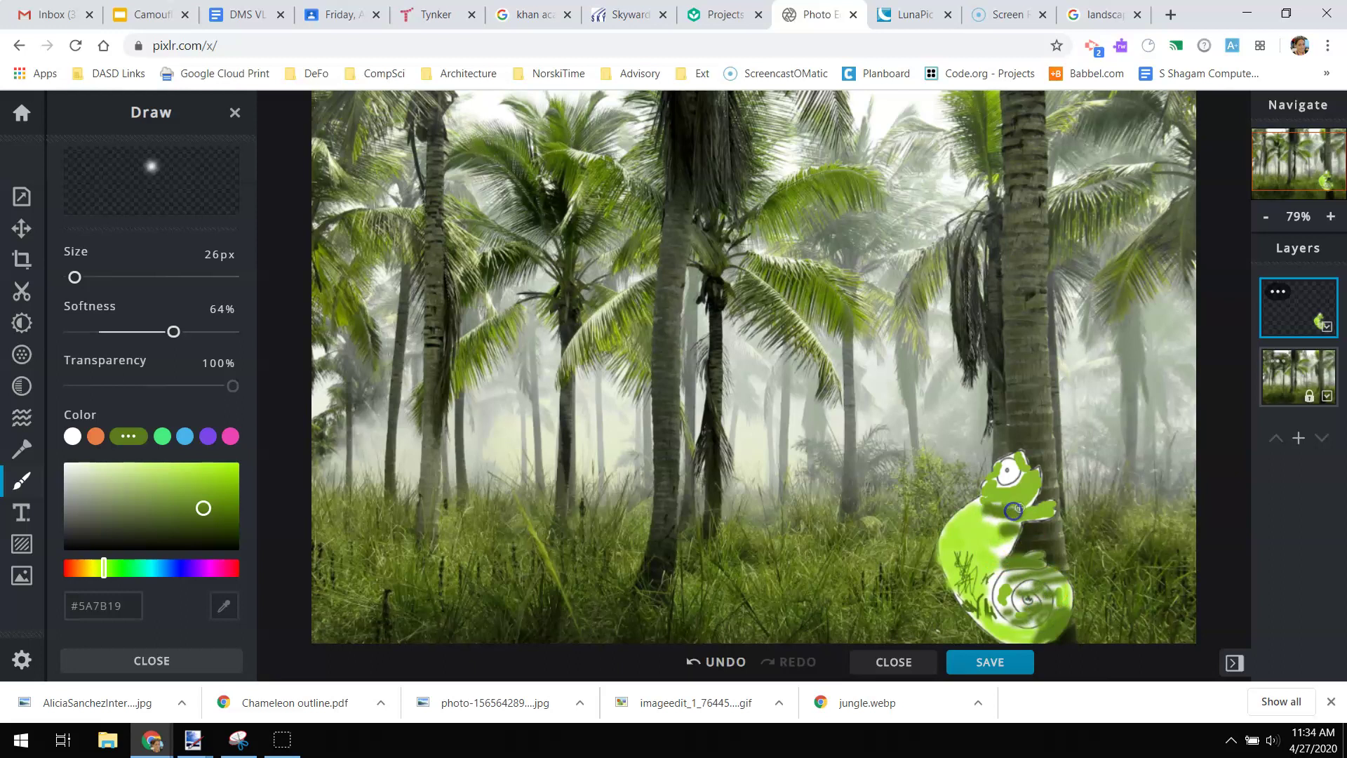
mouse_move(1014, 468)
mouse_down()
mouse_move(997, 439)
mouse_move(1018, 456)
mouse_move(1000, 463)
mouse_move(1031, 472)
mouse_move(1000, 480)
mouse_move(1023, 520)
mouse_move(988, 521)
mouse_move(1005, 542)
mouse_up()
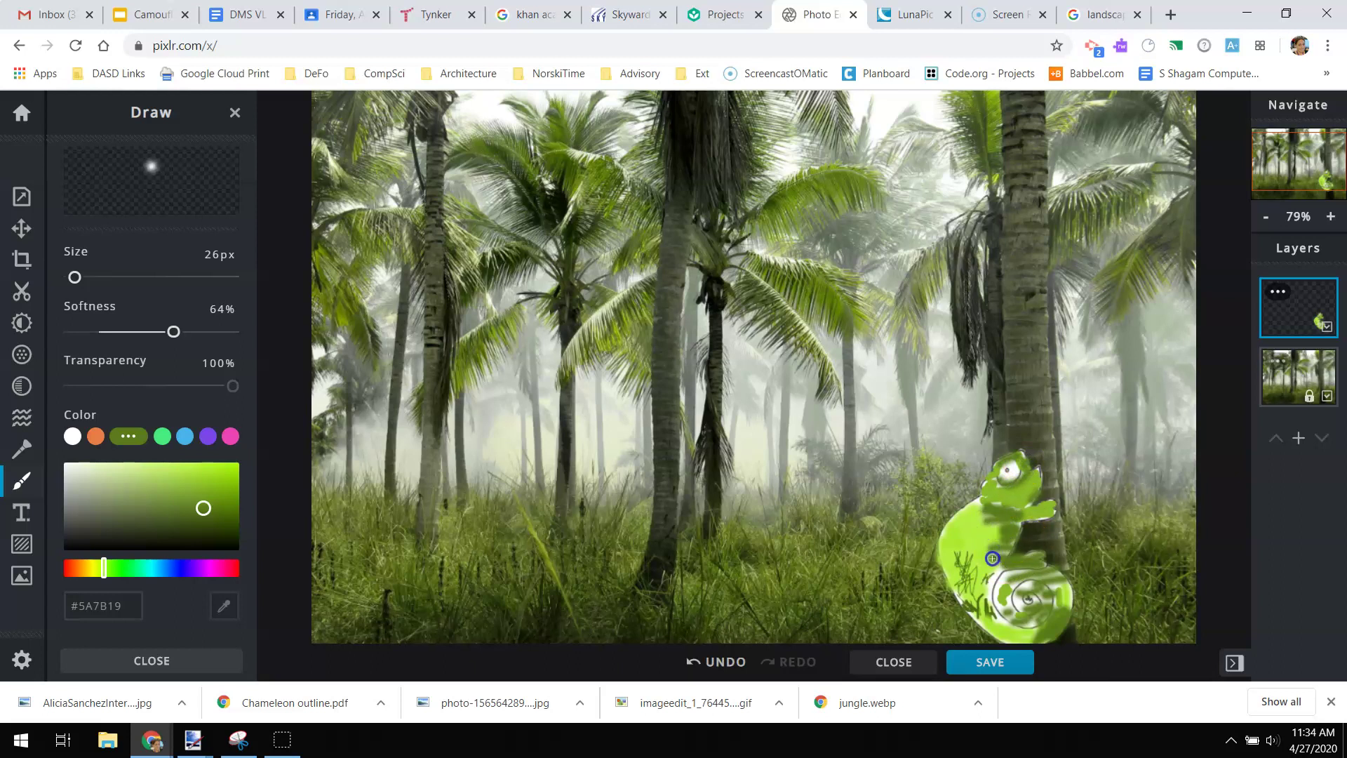
Paint the remaining white areas of the tail spiral and lower body in bright lime #A8EE1E.
click(218, 469)
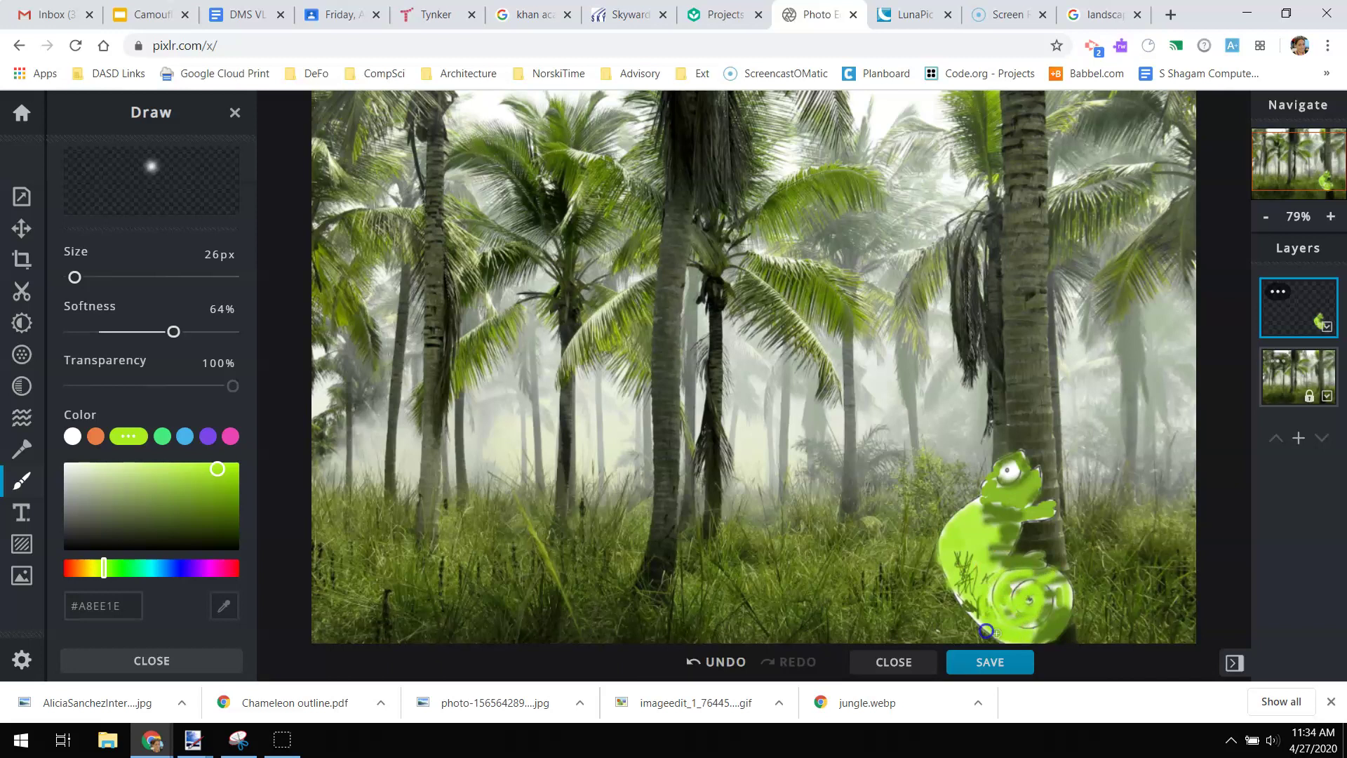
scroll(954, 430, down, 5)
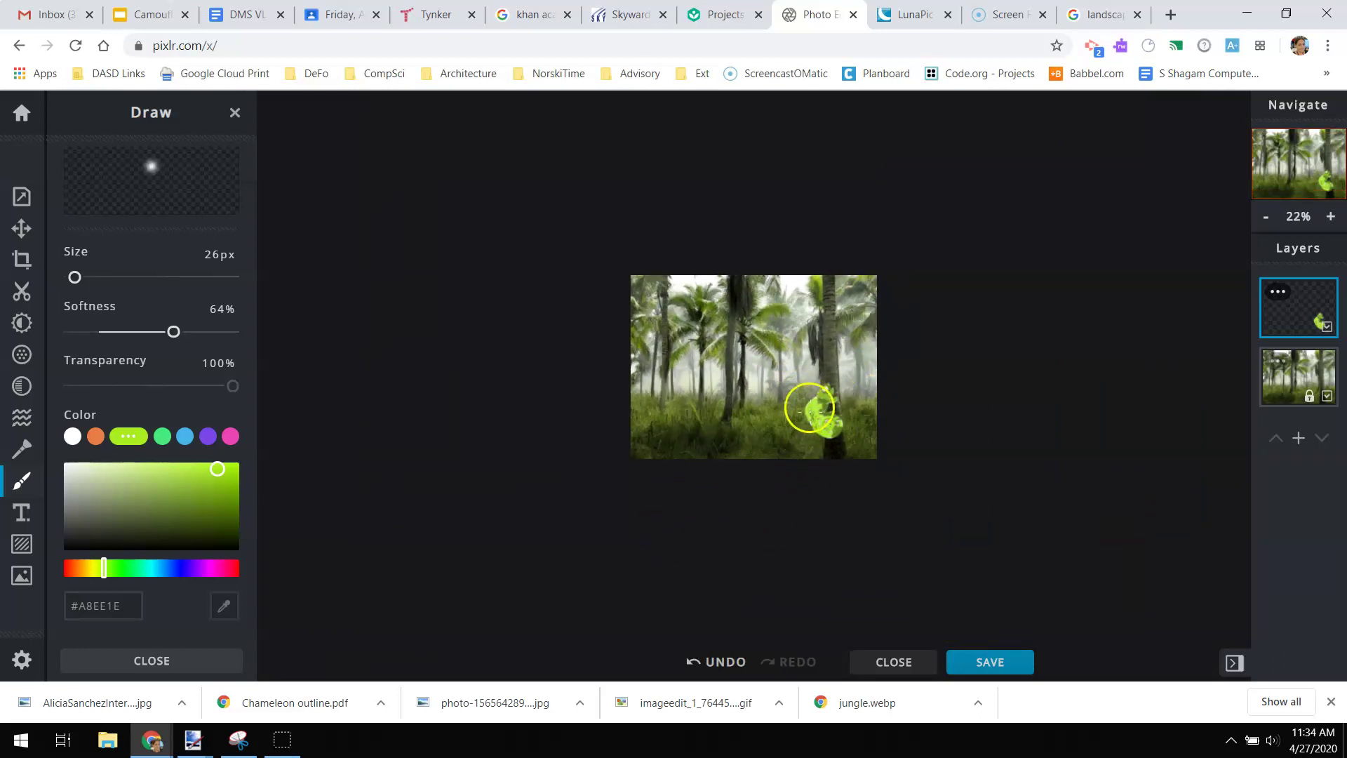
scroll(817, 407, up, 1)
scroll(817, 406, up, 3)
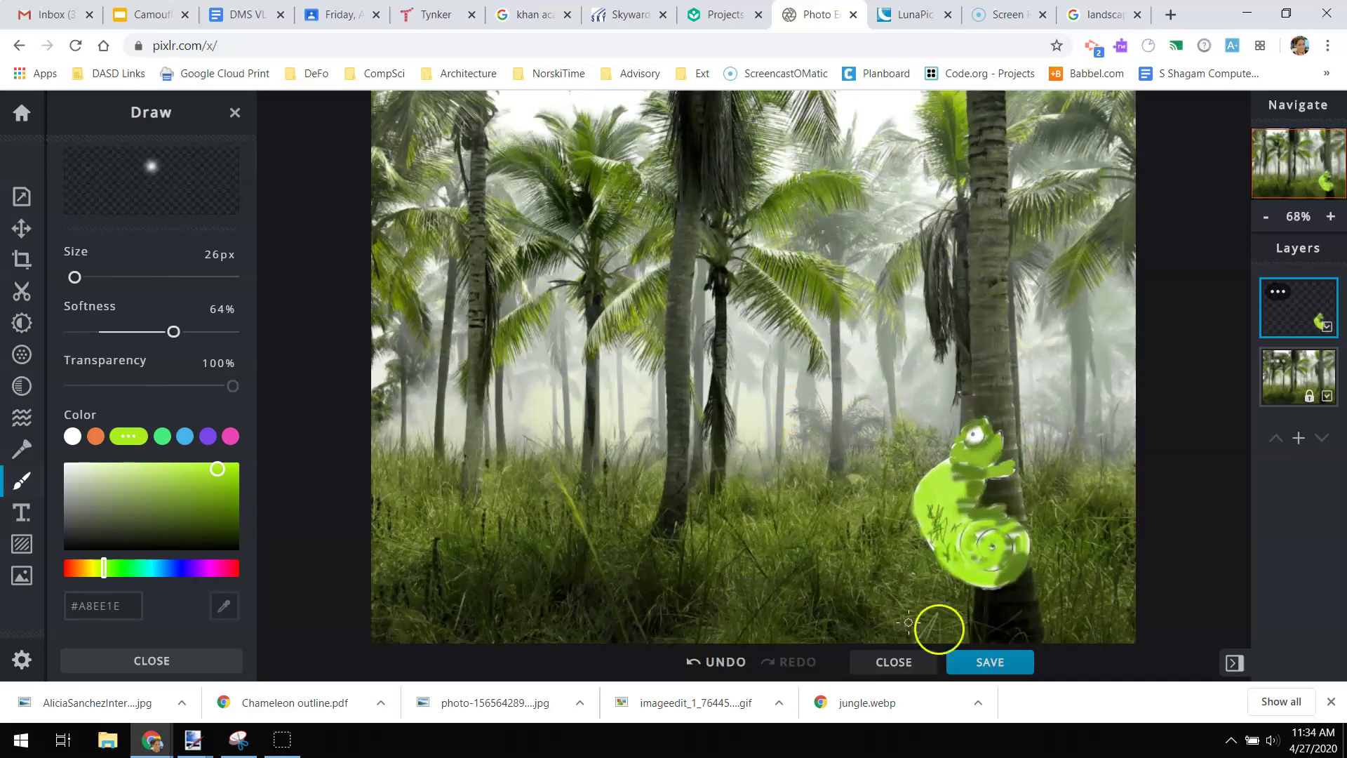
Shade the chameleon's body in dark olive #50710F and streak it with lime #97DC0E using the 26 px soft brush.
mouse_move(203, 481)
mouse_down()
mouse_move(217, 475)
mouse_move(215, 511)
mouse_up()
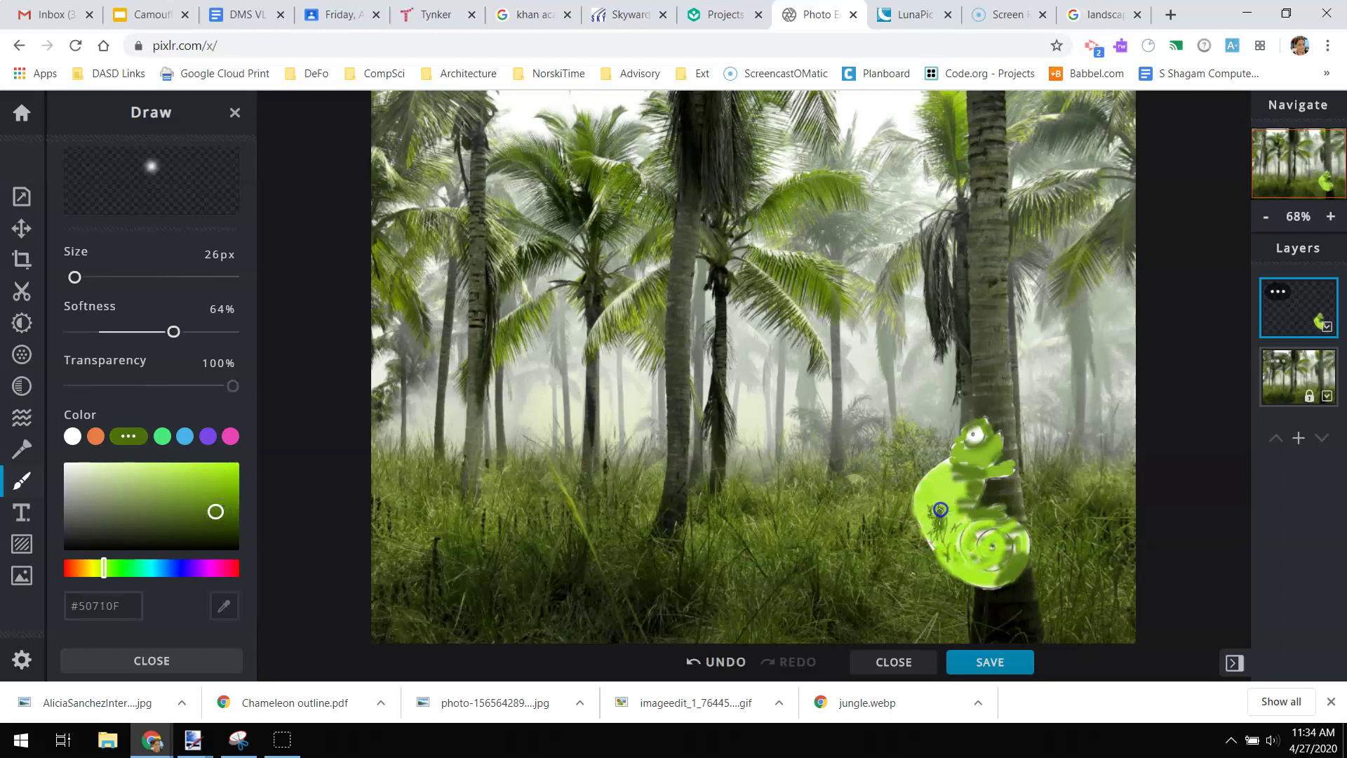
drag(917, 503, 939, 516)
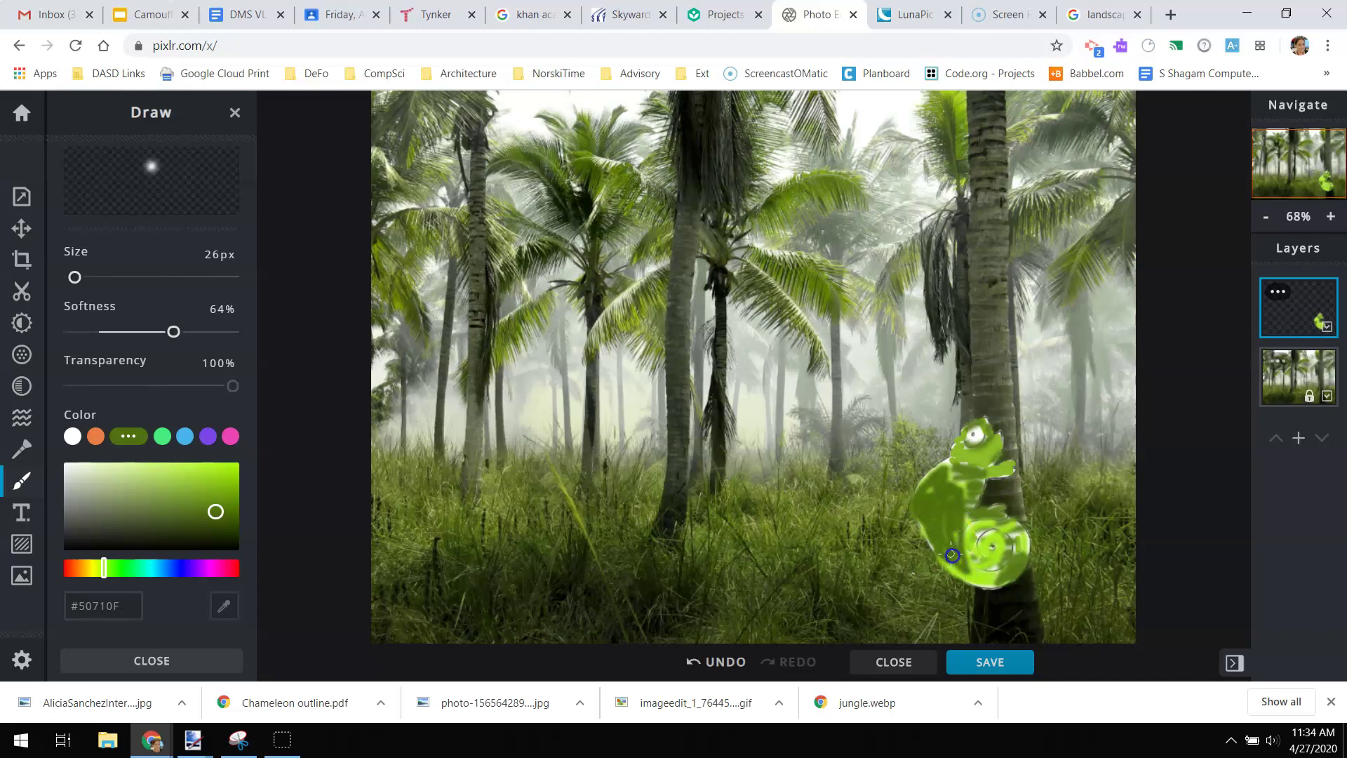
click(236, 475)
mouse_move(933, 551)
mouse_down()
mouse_move(965, 527)
mouse_move(933, 539)
mouse_move(951, 533)
mouse_move(950, 511)
mouse_move(936, 526)
mouse_move(934, 502)
mouse_move(920, 520)
mouse_move(928, 494)
mouse_up()
scroll(905, 459, down, 5)
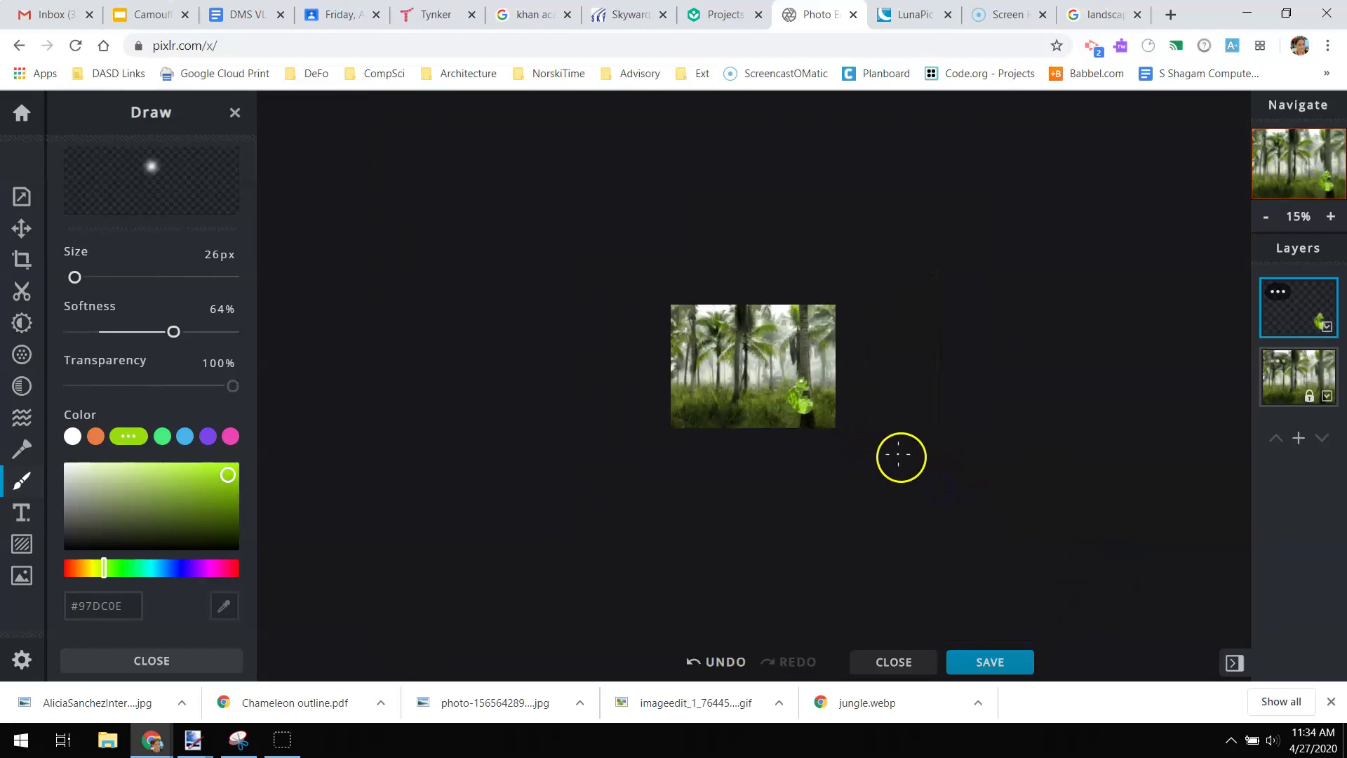
scroll(897, 384, up, 1)
scroll(898, 384, up, 2)
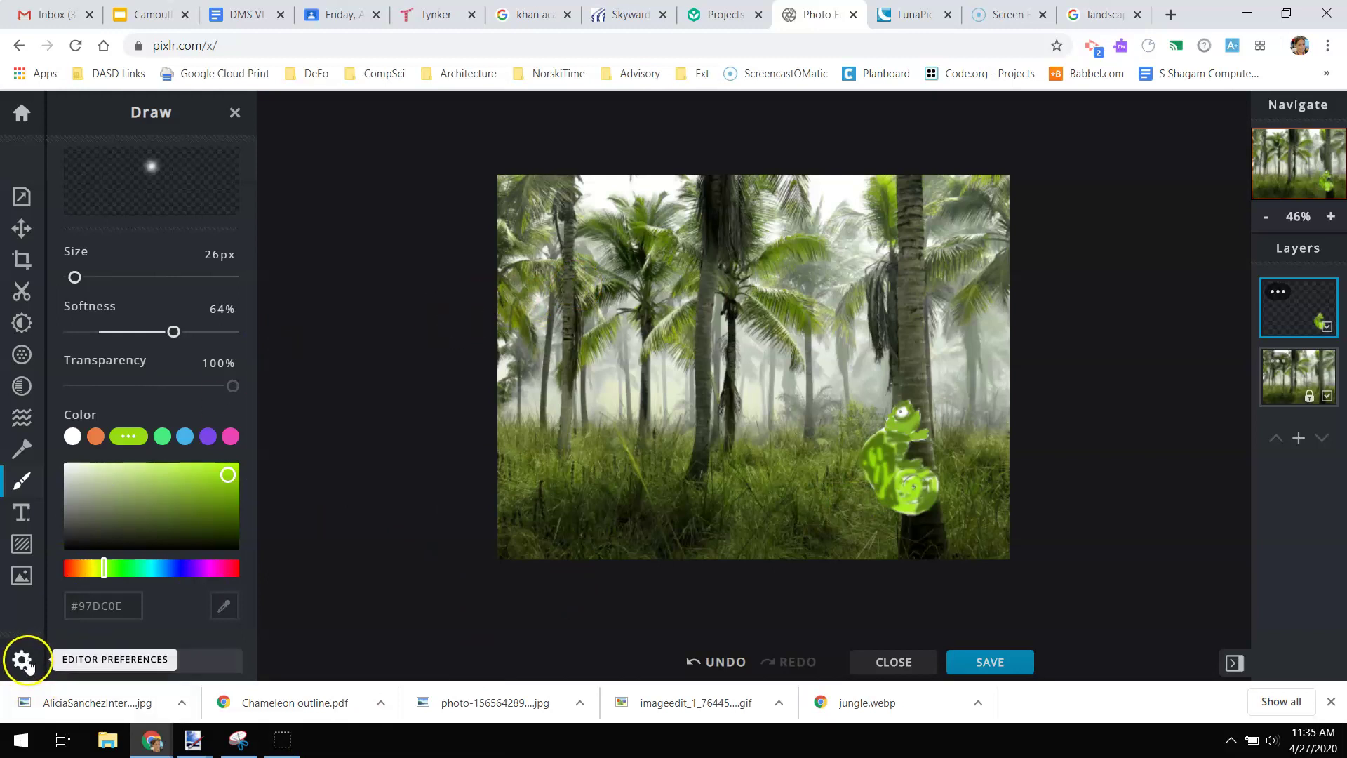
Check the Snipping Tool and the Chromebook keyboard shortcut for a partial screenshot, and return to the Pixlr X picture.
click(229, 749)
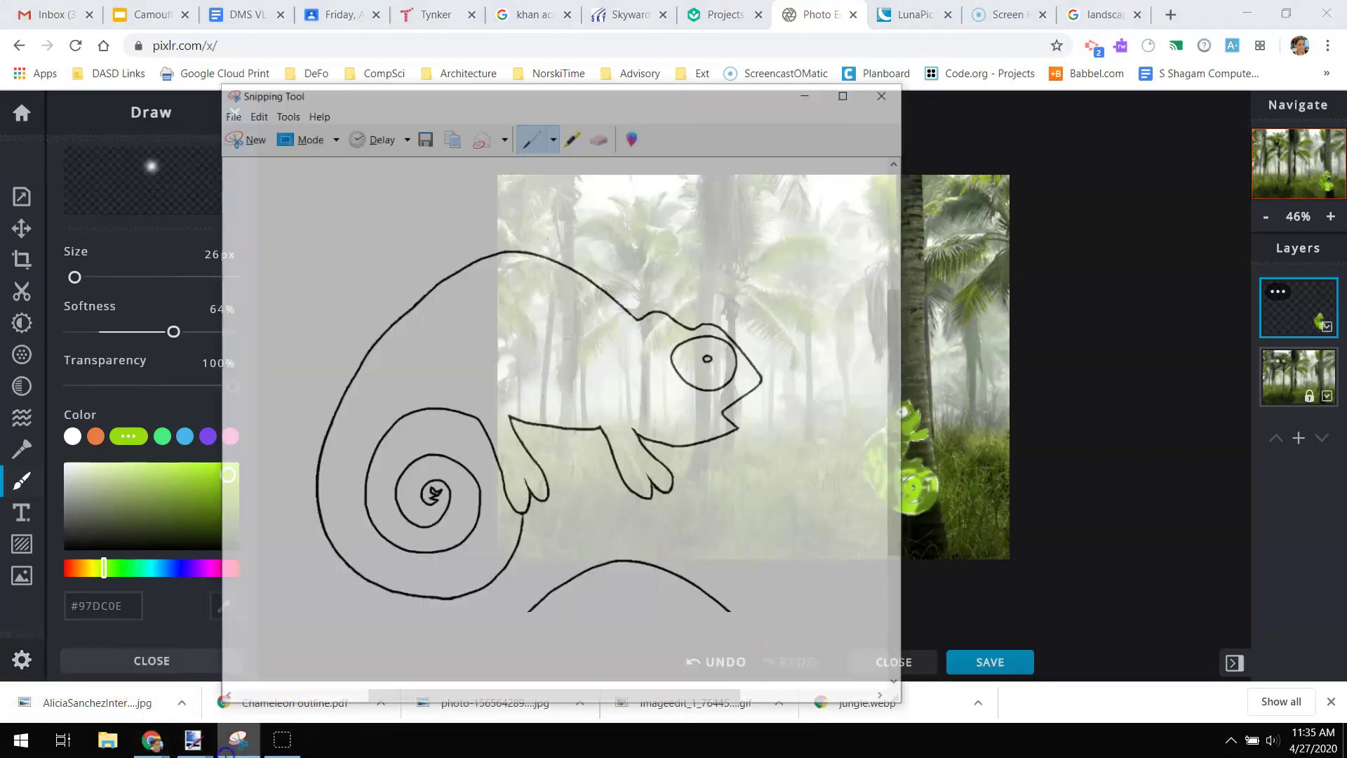
click(832, 47)
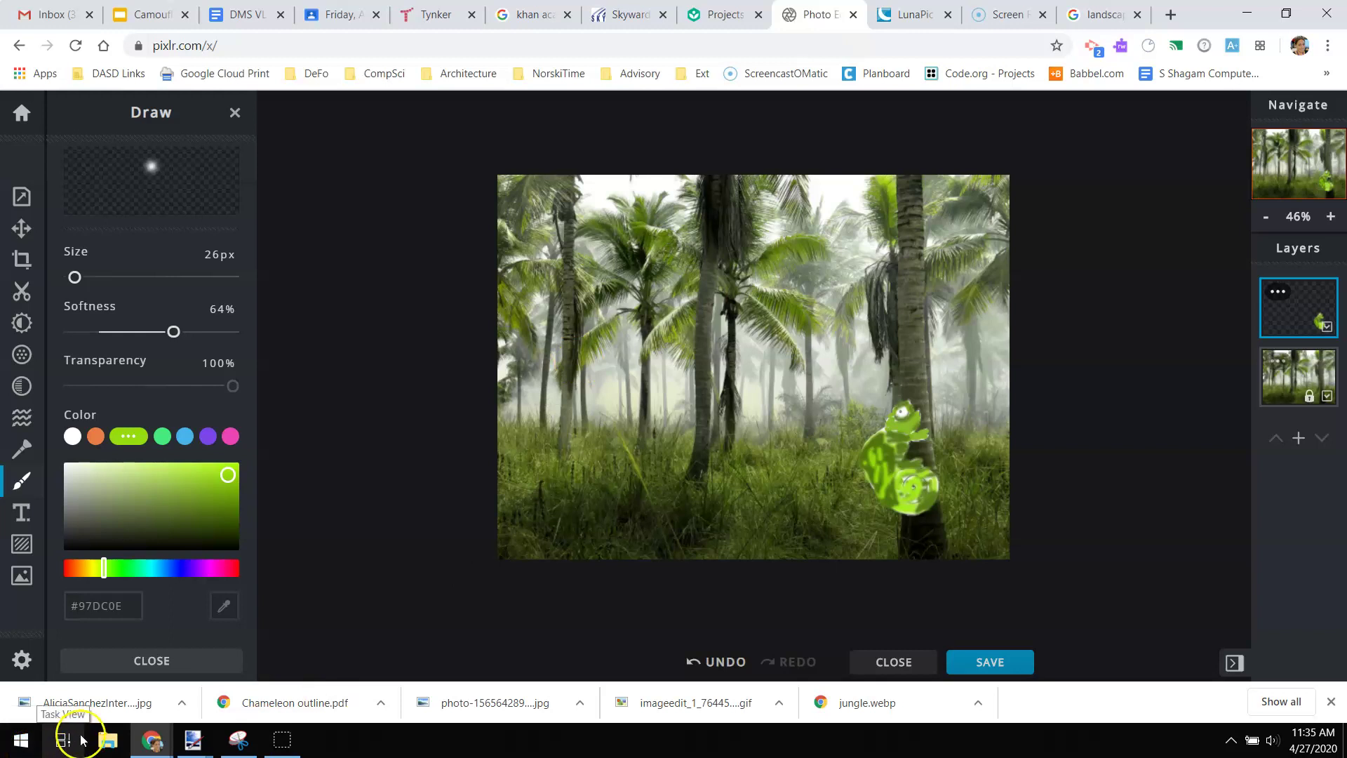
mouse_move(285, 741)
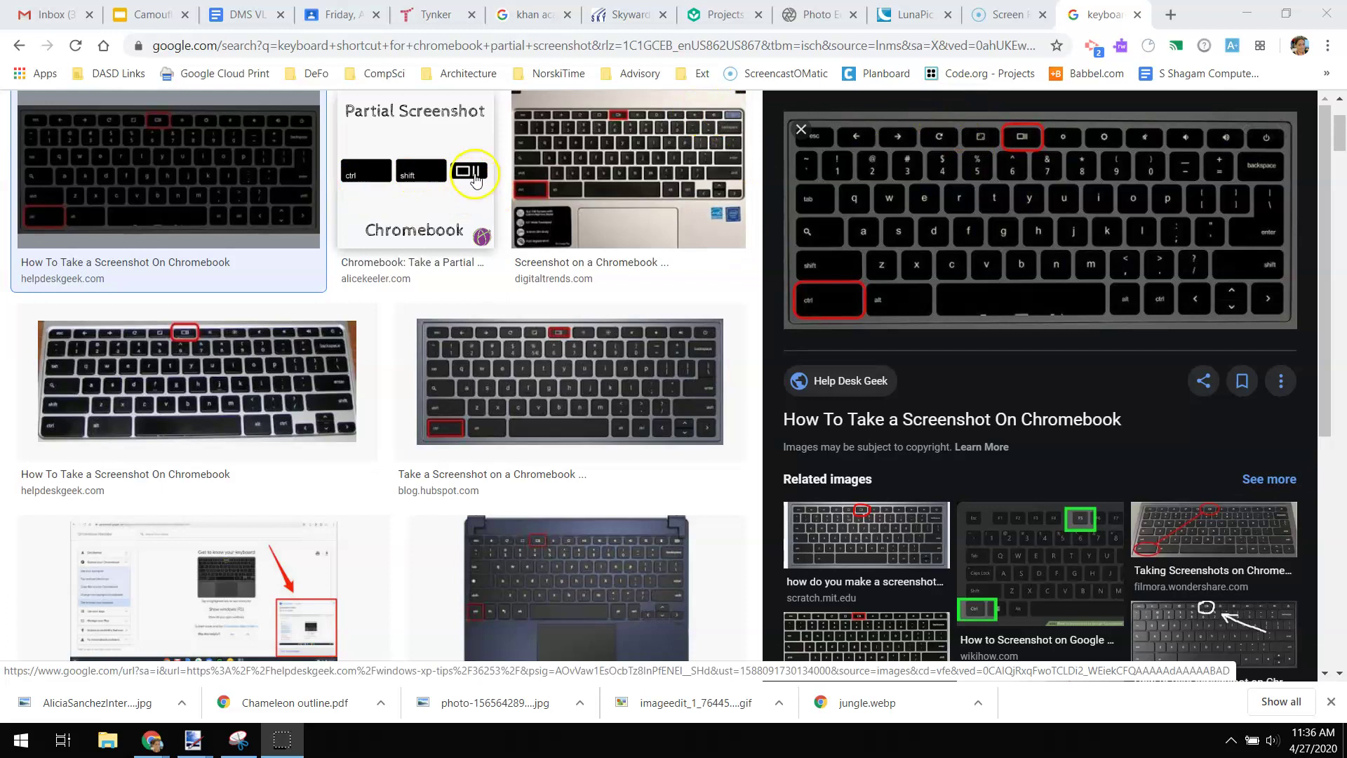
click(812, 28)
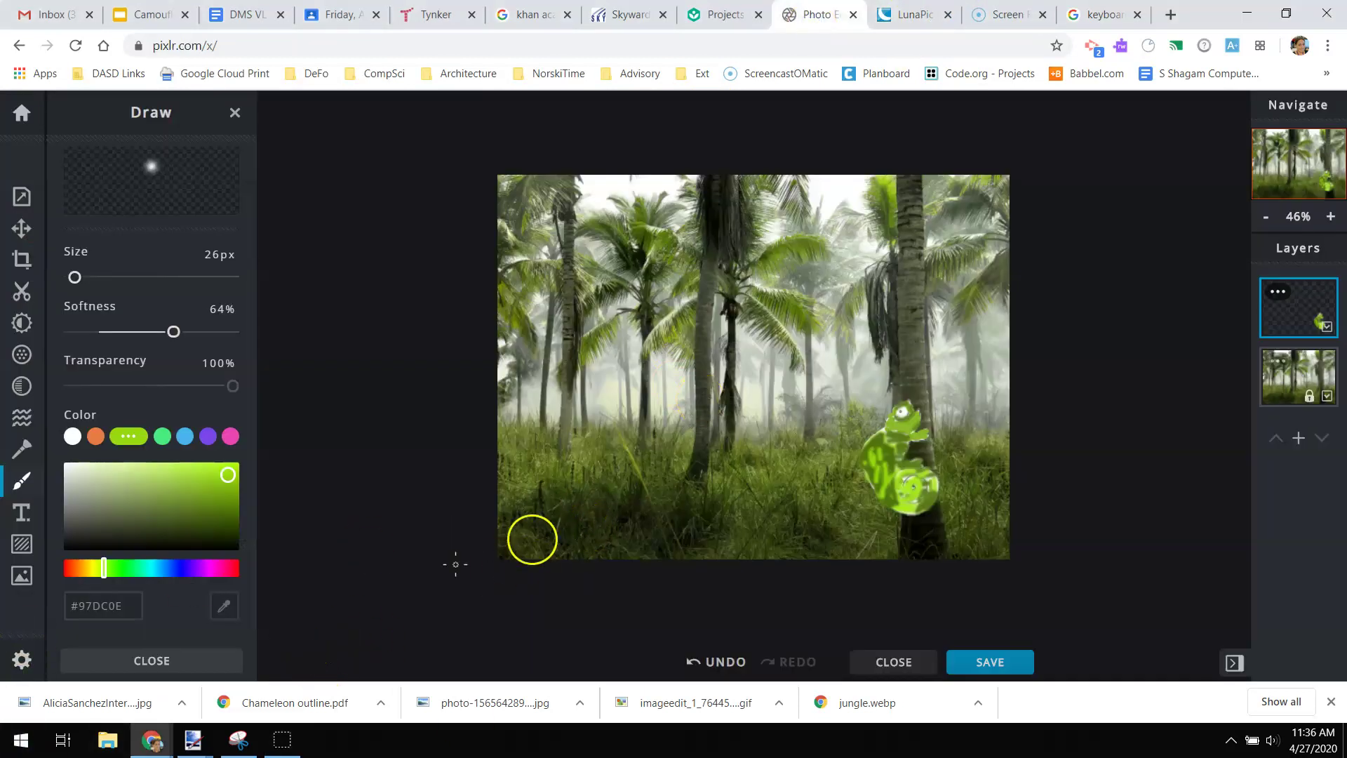
Switch to the Snipping Tool and capture a new snip of the whole jungle picture with the chameleon.
click(239, 739)
click(247, 91)
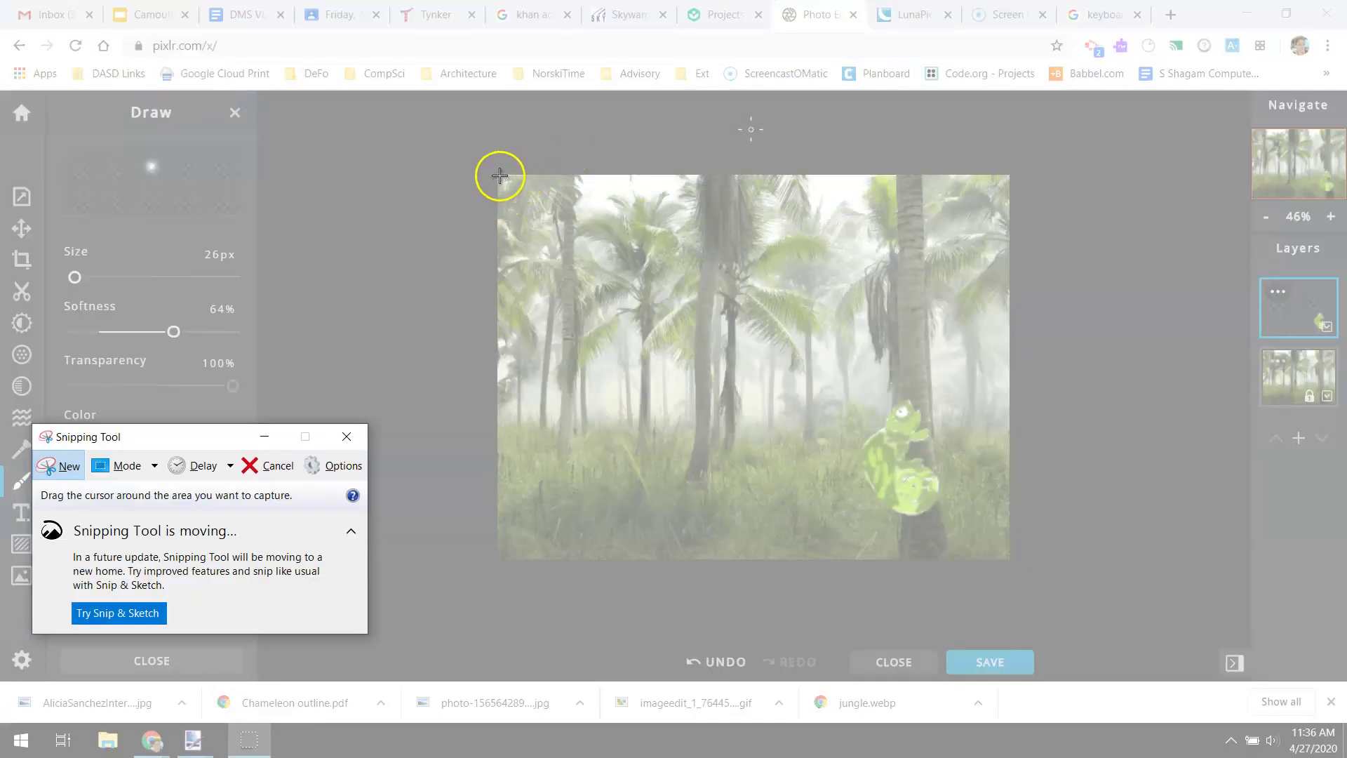
drag(500, 175, 1009, 558)
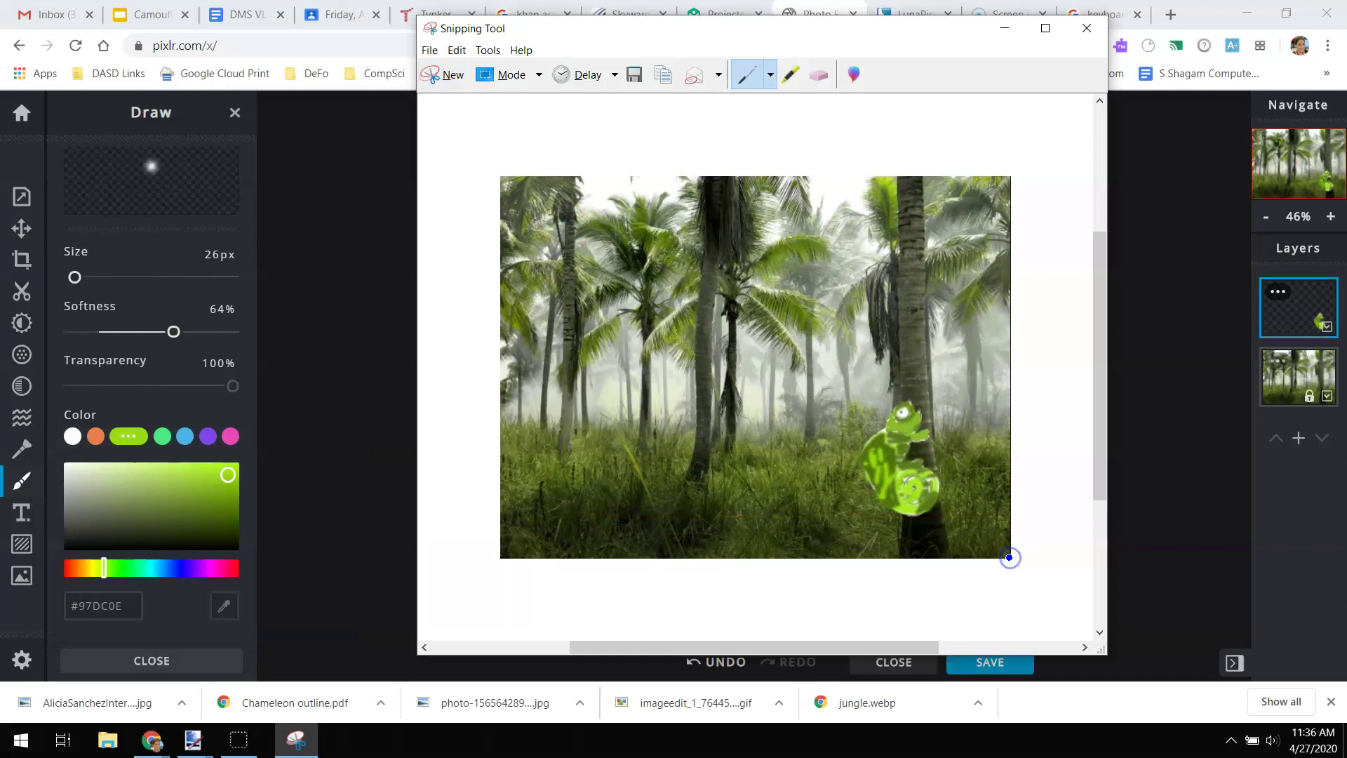